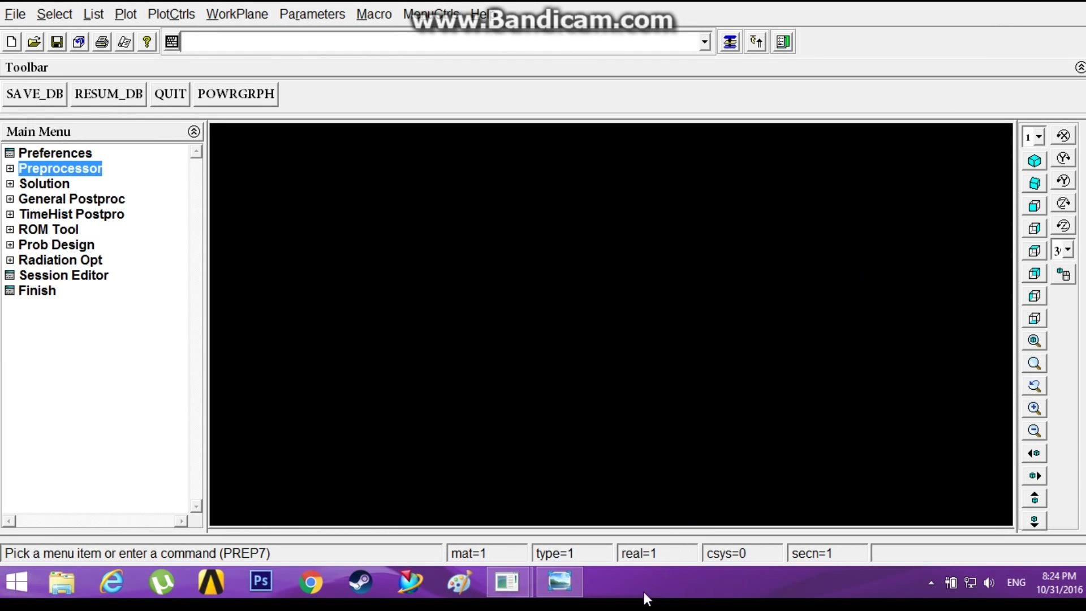
Show the stepped-bar sketch: 200 kN load, 1400/600 mm² areas, 300/400 mm lengths.
left_click(559, 582)
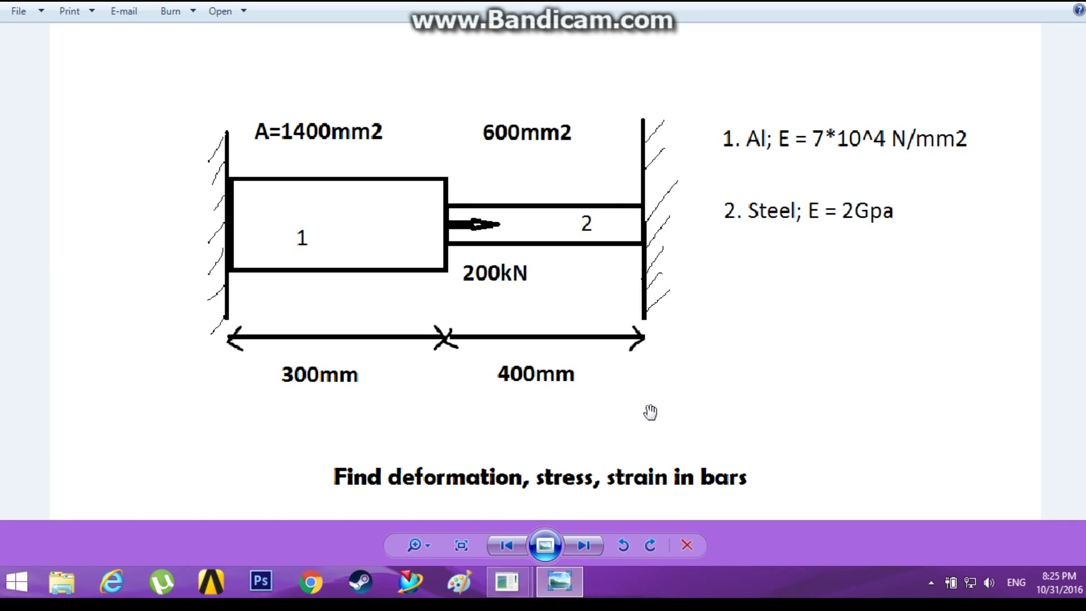
mouse_move(525, 592)
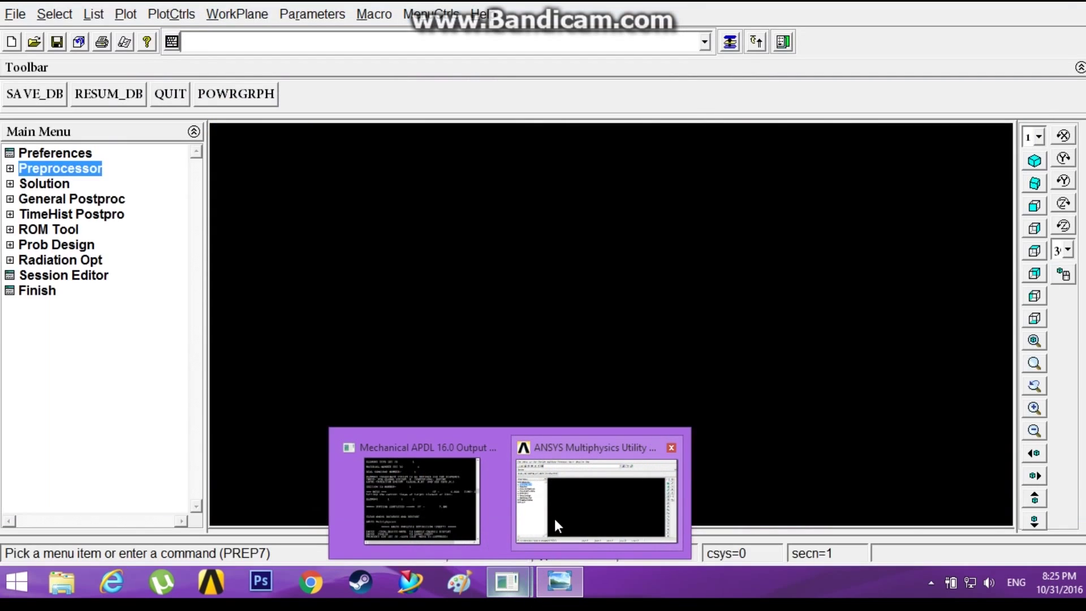
Filter the ANSYS preferences to Structural analysis only.
left_click(555, 527)
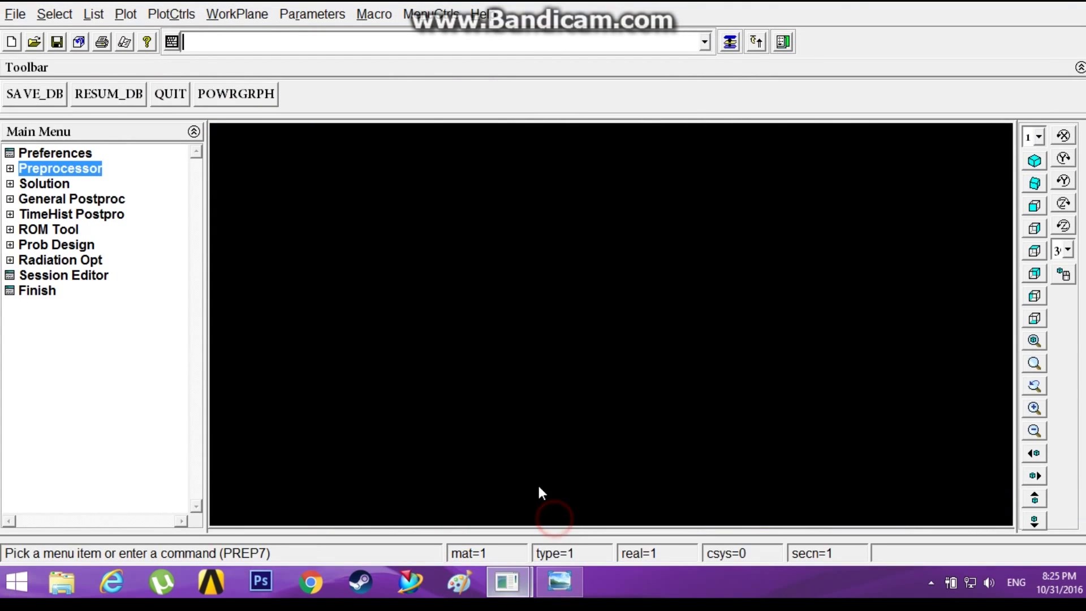
left_click(82, 154)
left_click(663, 176)
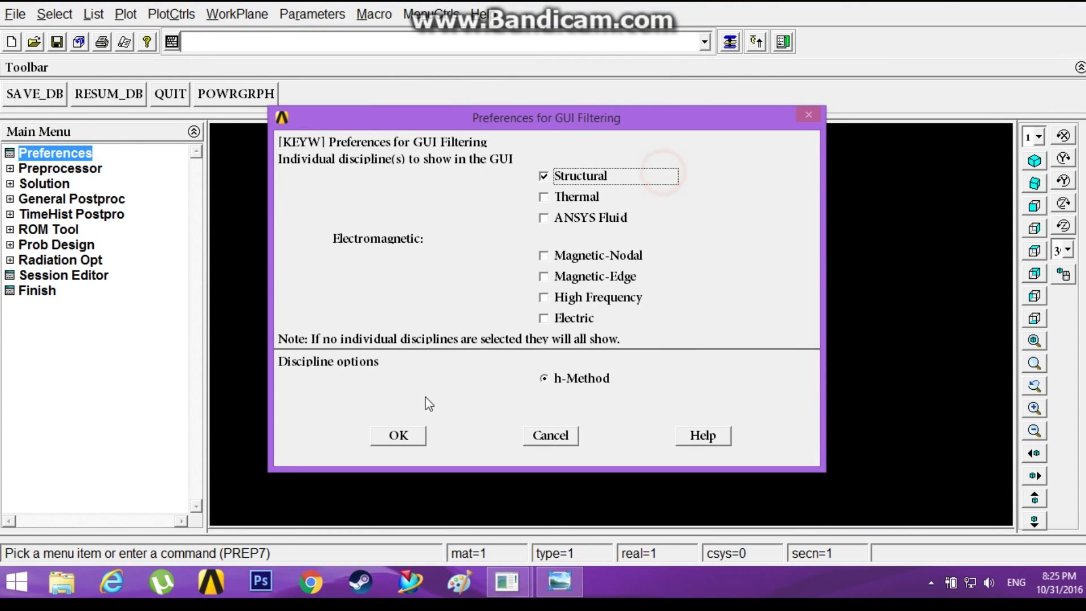
left_click(406, 436)
Define element type 1 as the 3D LINK180 element.
left_click(99, 170)
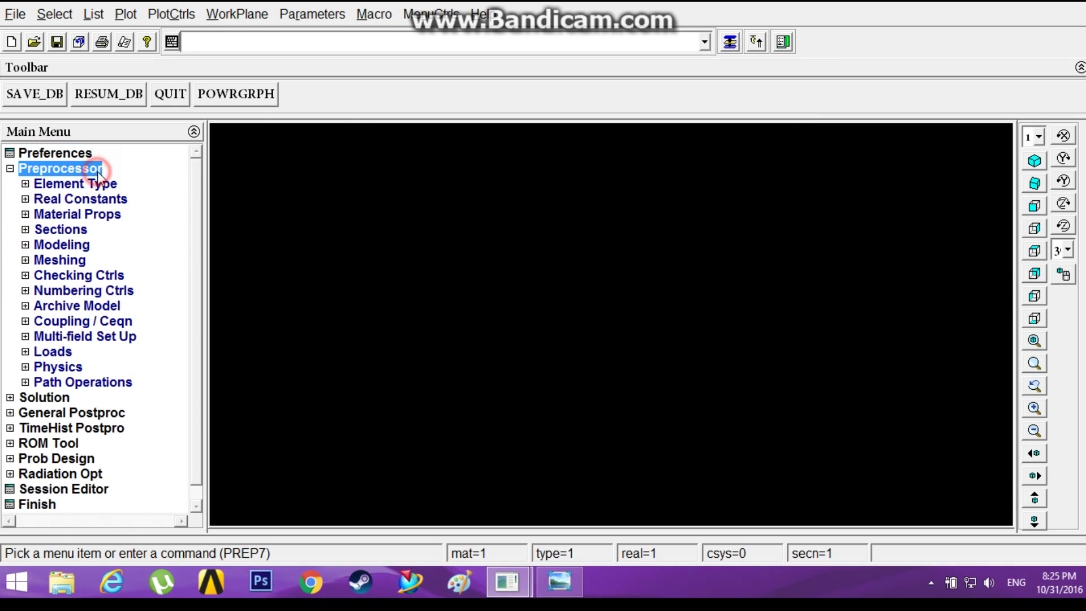
left_click(104, 186)
left_click(114, 196)
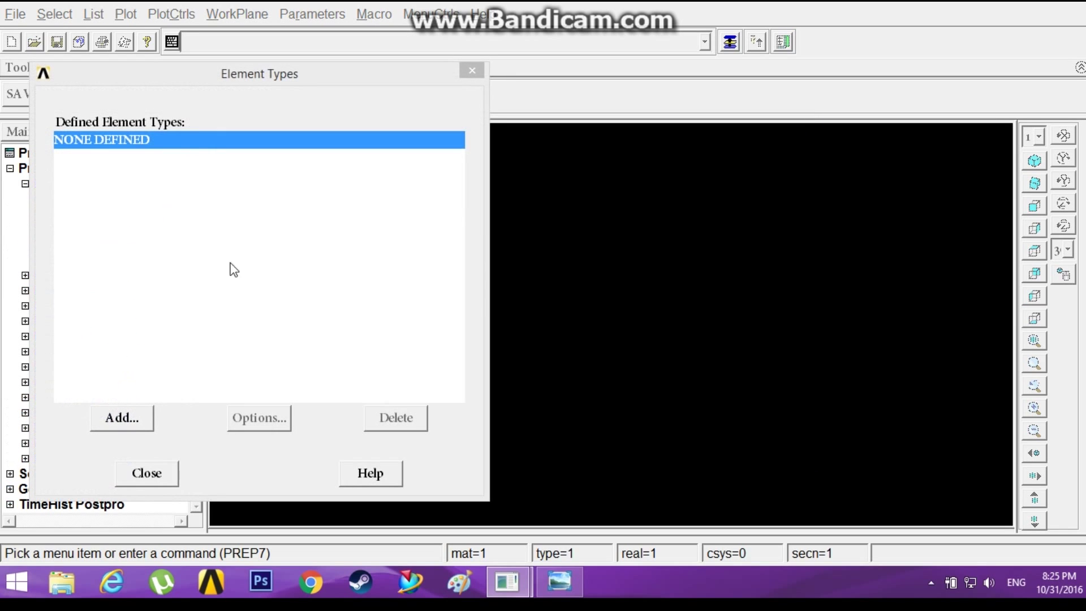
left_click(145, 417)
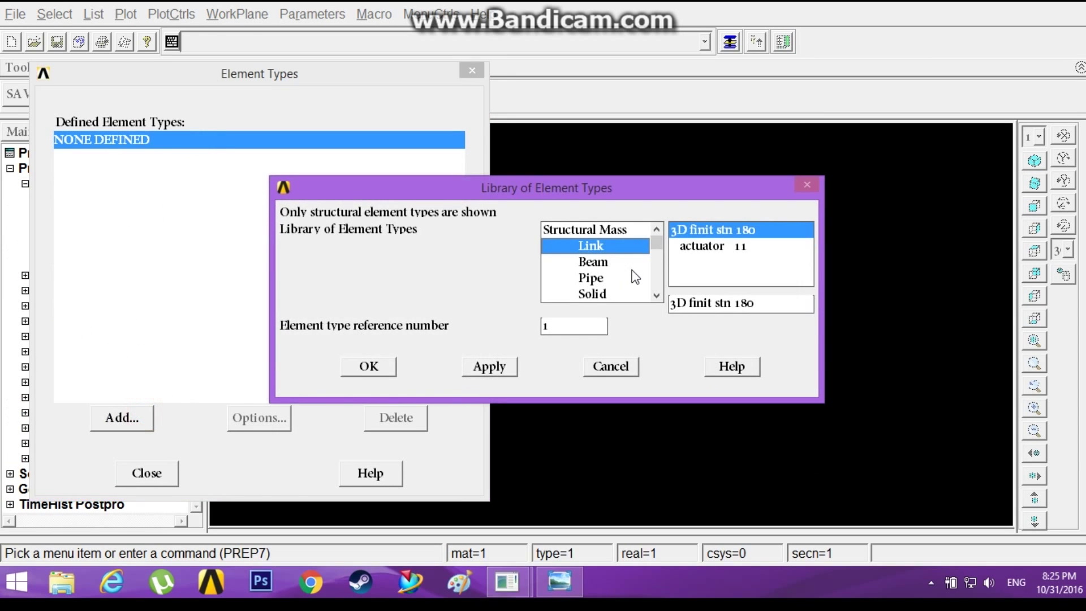
left_click(387, 366)
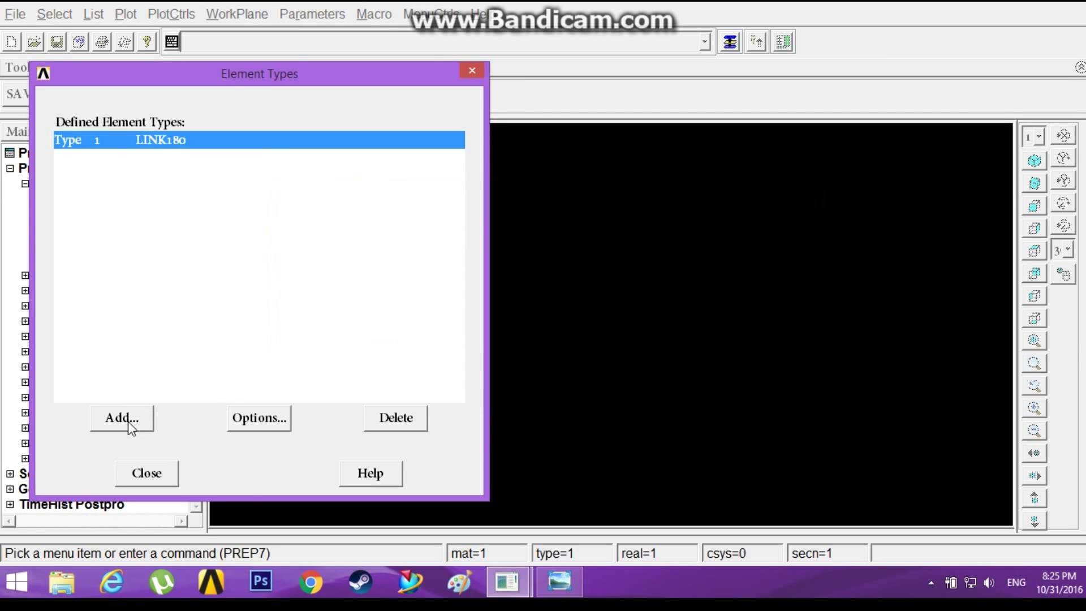
left_click(144, 469)
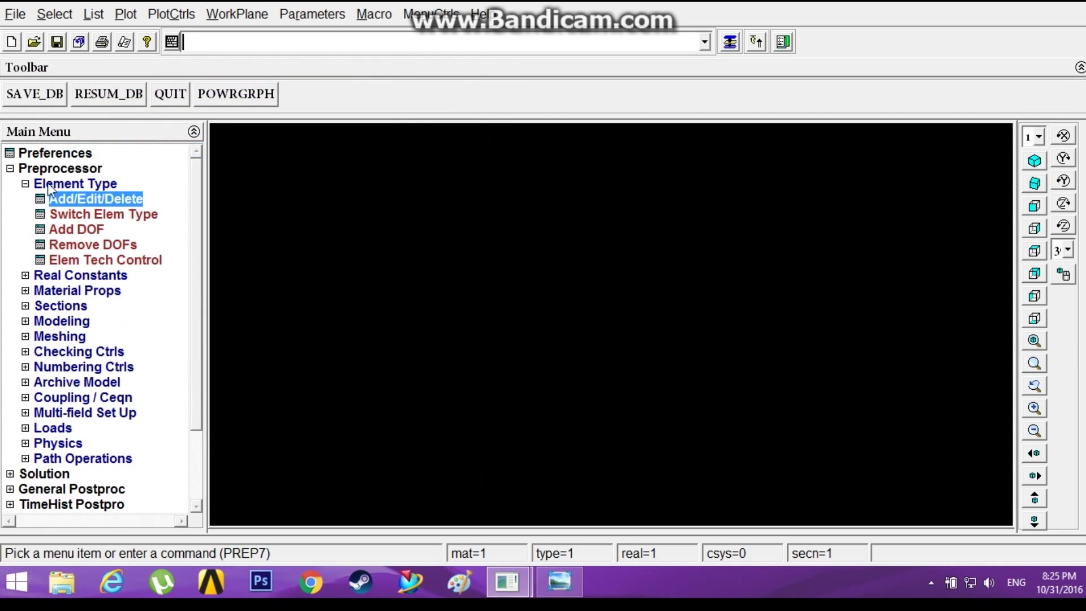
Add LINK180 real constant set 1 with cross-sectional area 1400.
left_click(47, 183)
left_click(50, 199)
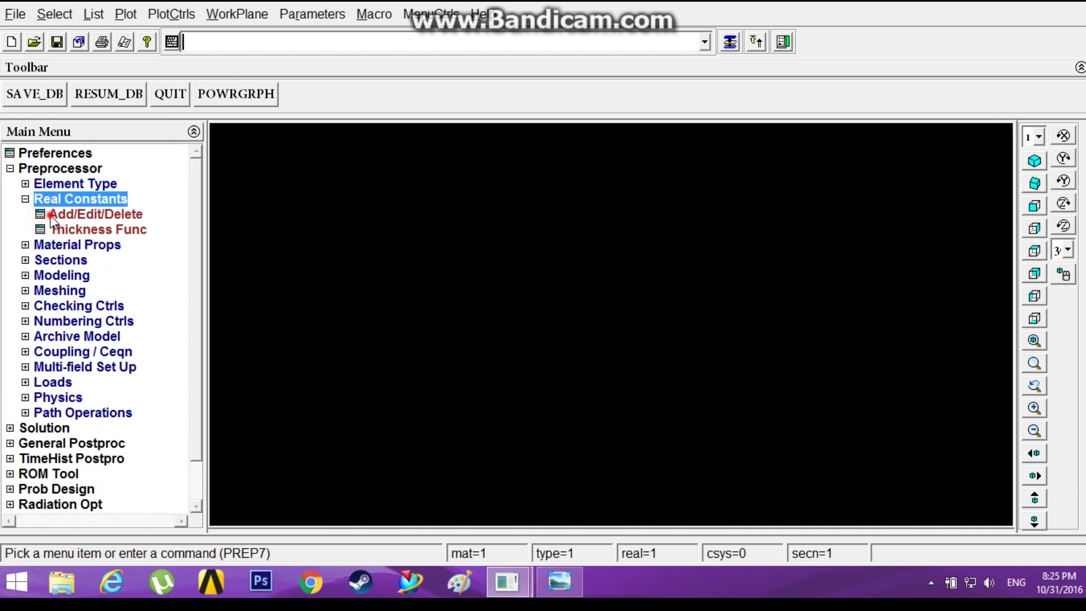
left_click(51, 216)
left_click(80, 346)
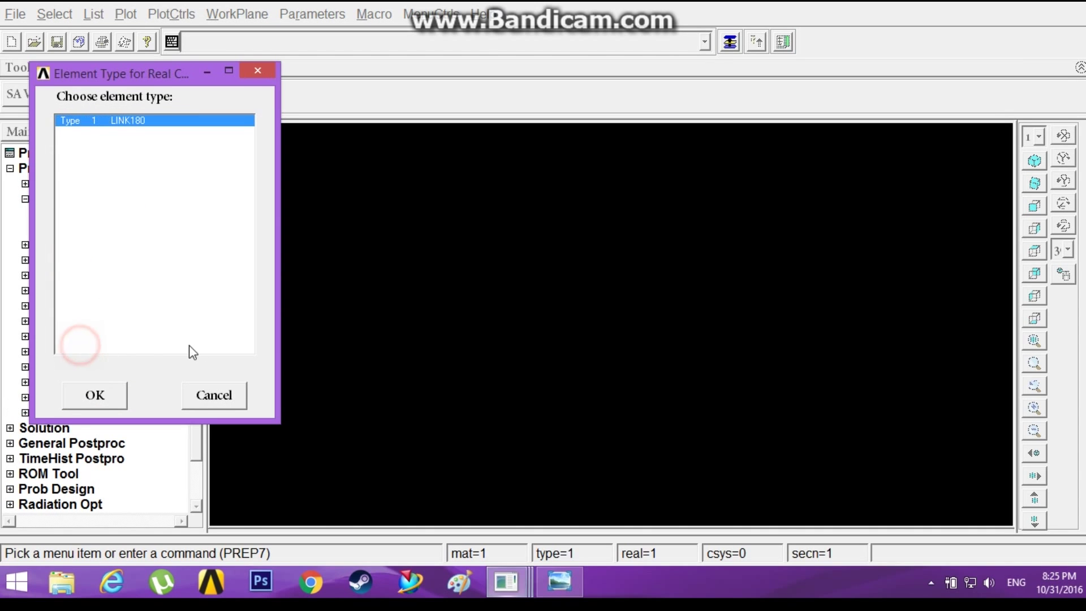
left_click(120, 395)
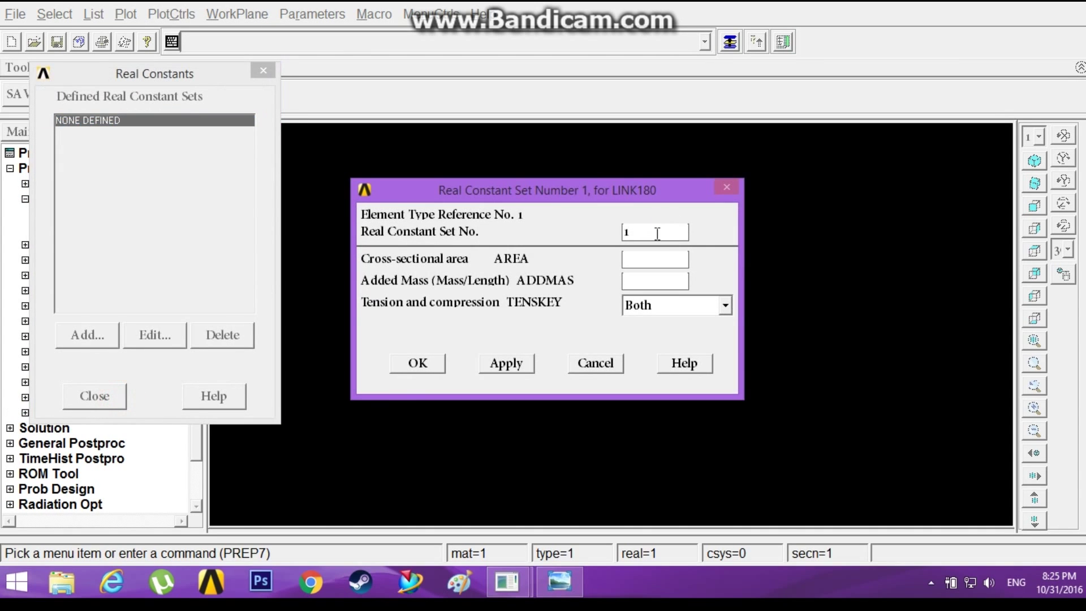
left_click(638, 259)
type("1400")
left_click(508, 362)
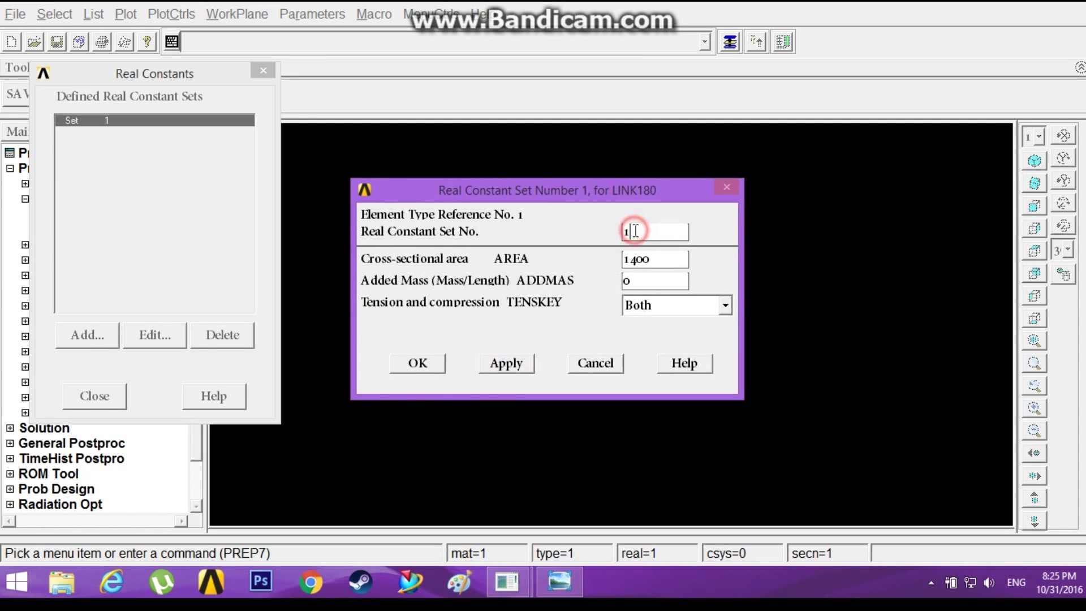
Add real constant set 2 with area 600.
left_click(635, 257)
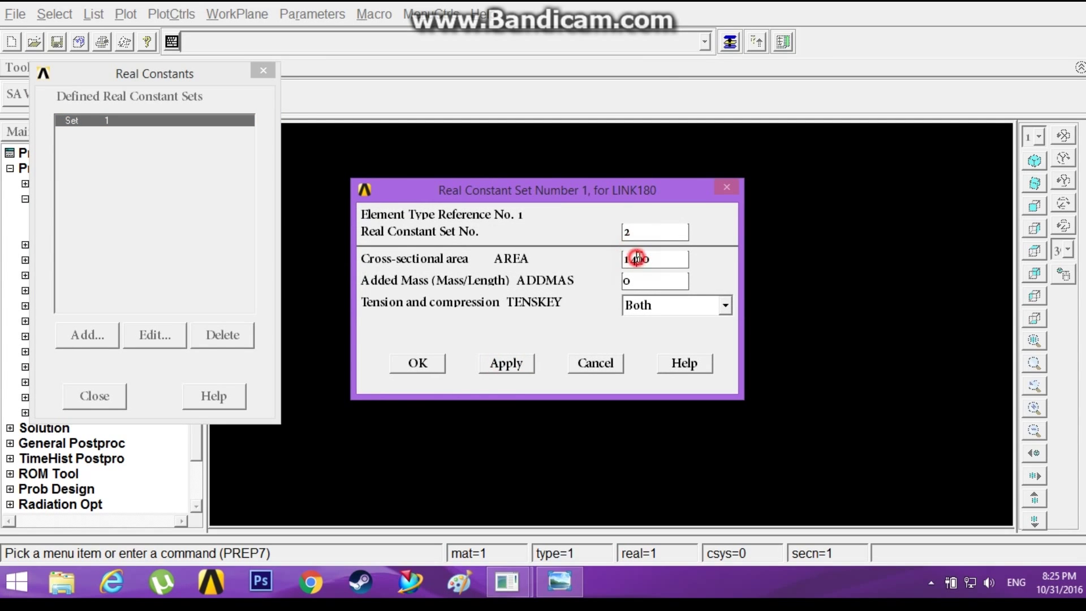
left_click(436, 363)
left_click(111, 394)
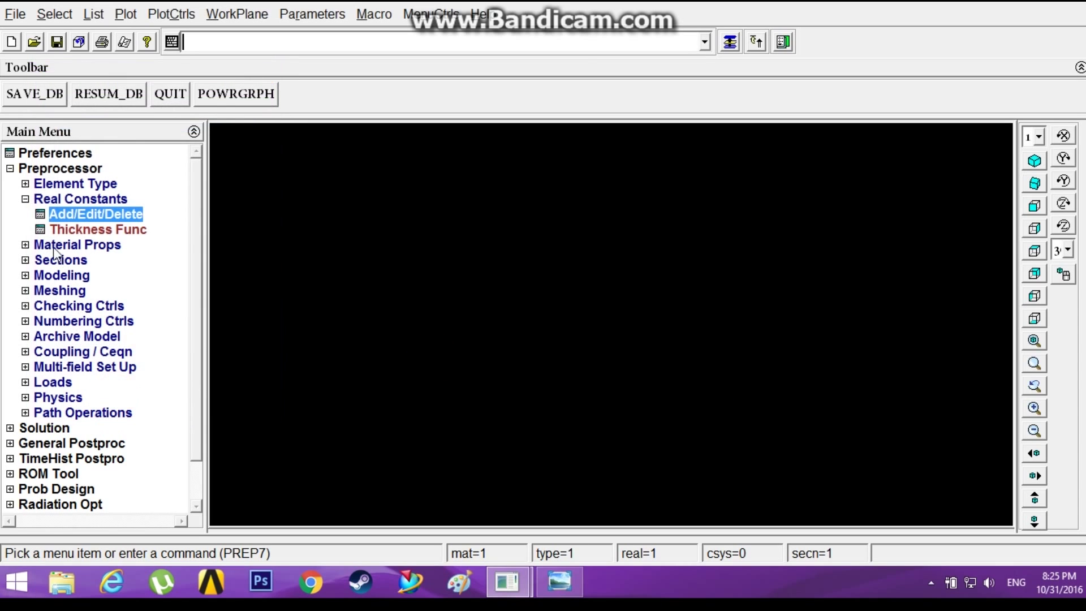
Give material 1 linear isotropic elasticity with EX 2e5 and PRXY 0.3.
left_click(25, 199)
left_click(26, 214)
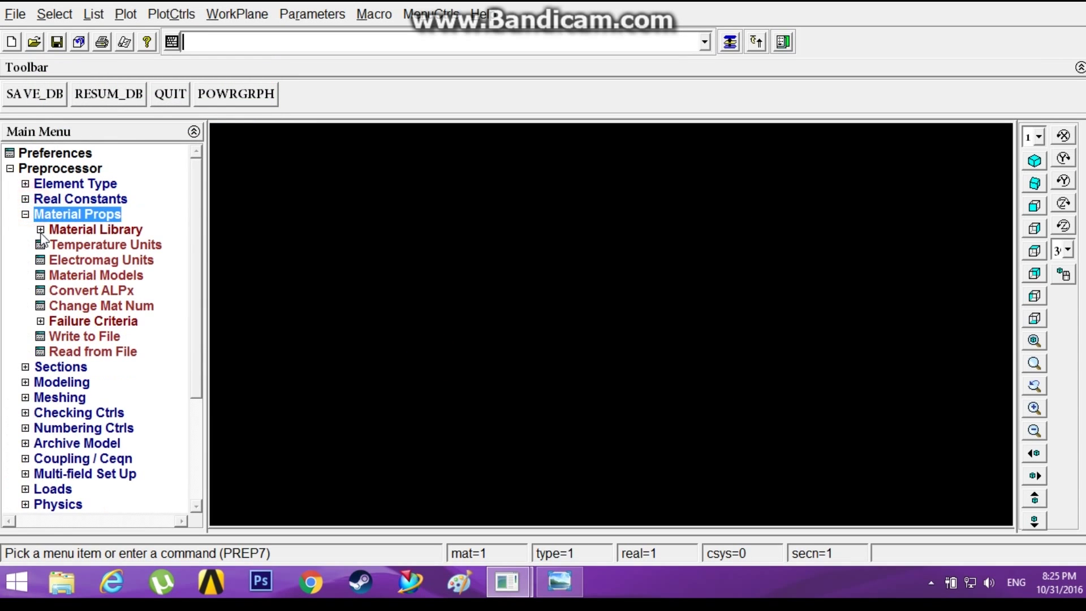
double_click(56, 277)
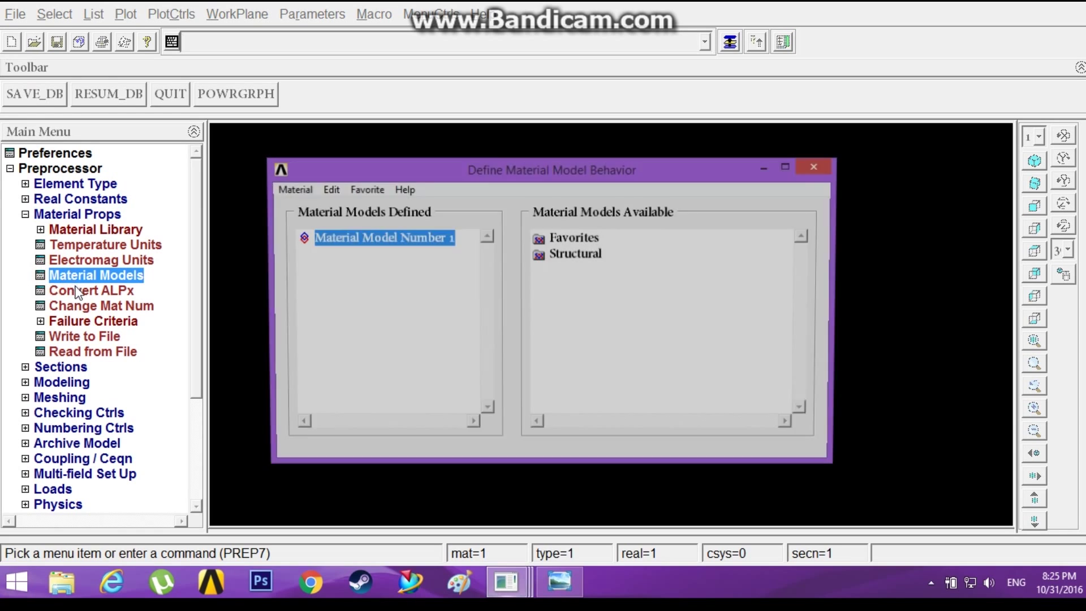
double_click(560, 256)
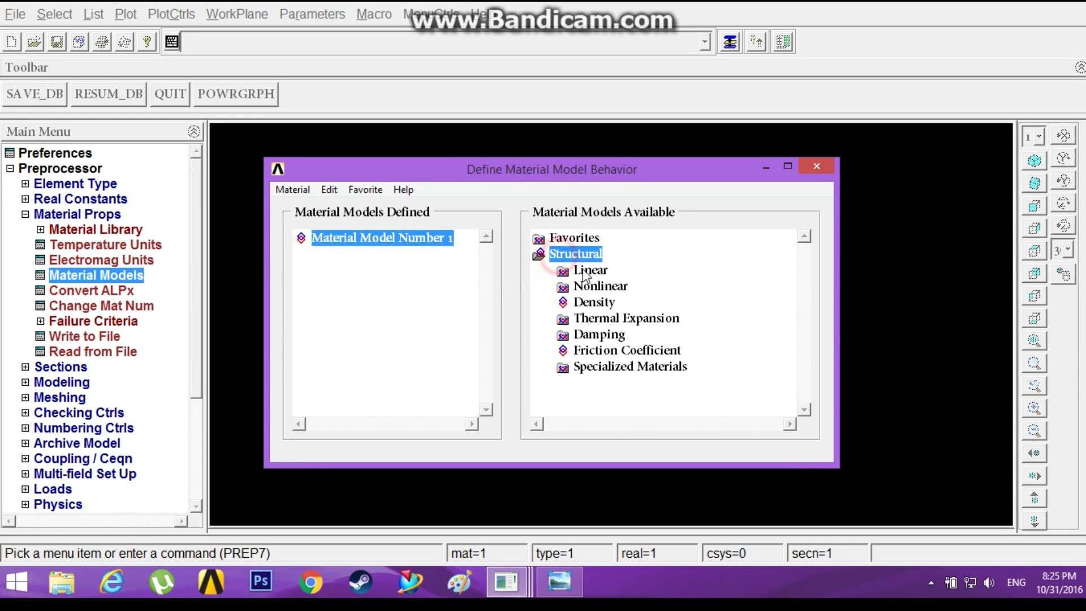
double_click(590, 270)
double_click(614, 286)
double_click(622, 303)
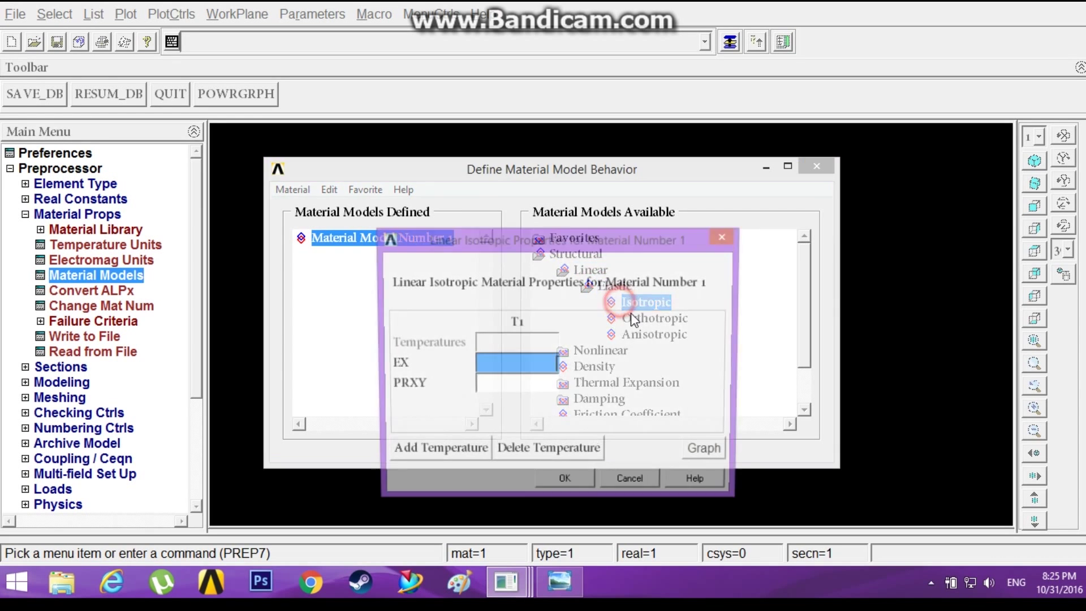
type("2e5")
key("Tab")
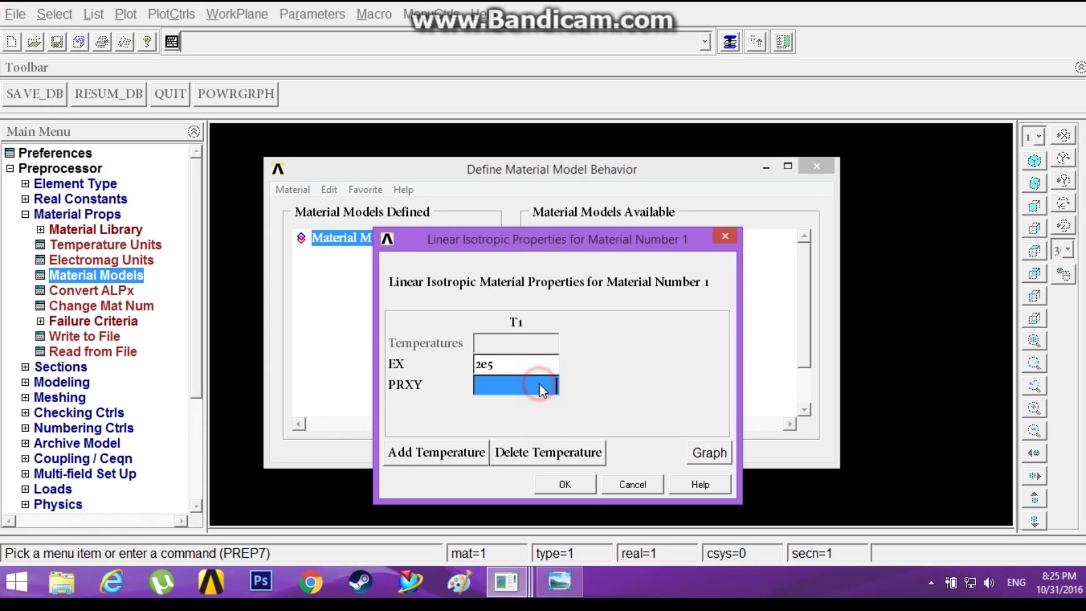
type("0.3")
left_click(562, 485)
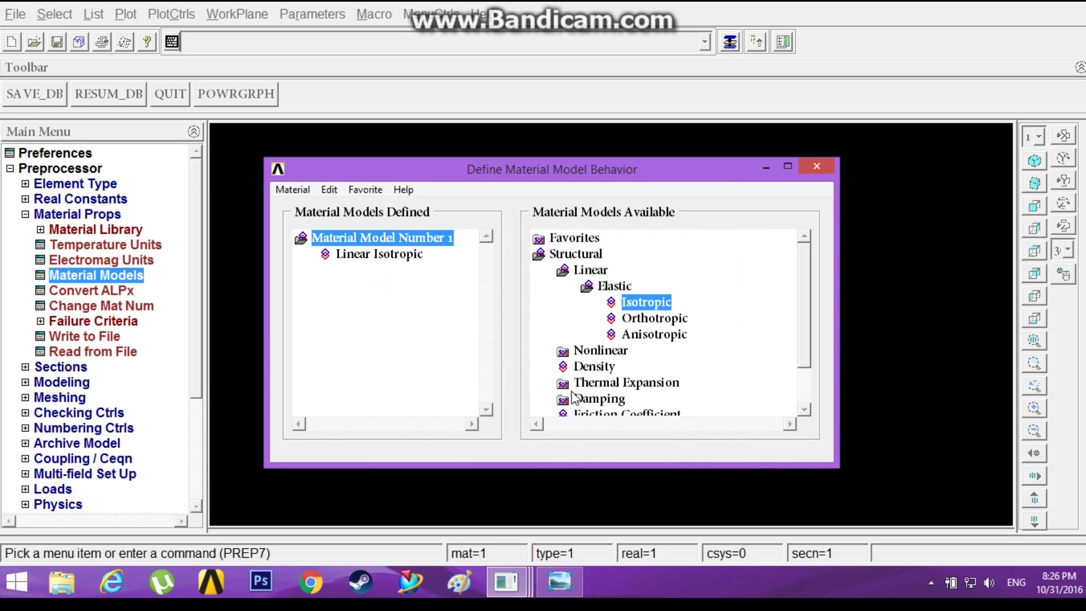
left_click(307, 189)
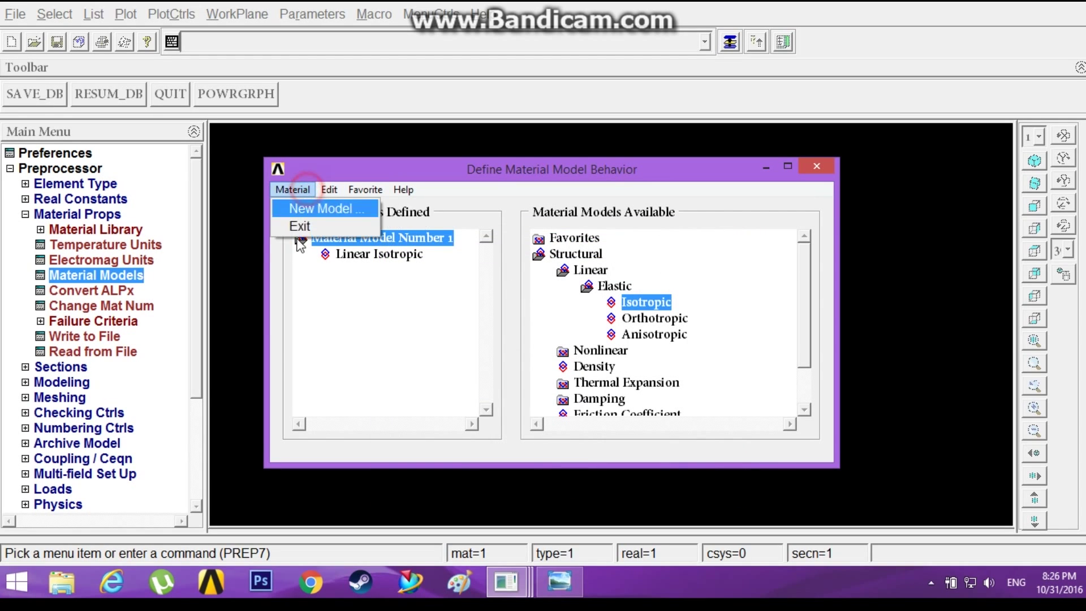
left_click(297, 226)
Create node 1 at the origin (0,0,0).
left_click(24, 216)
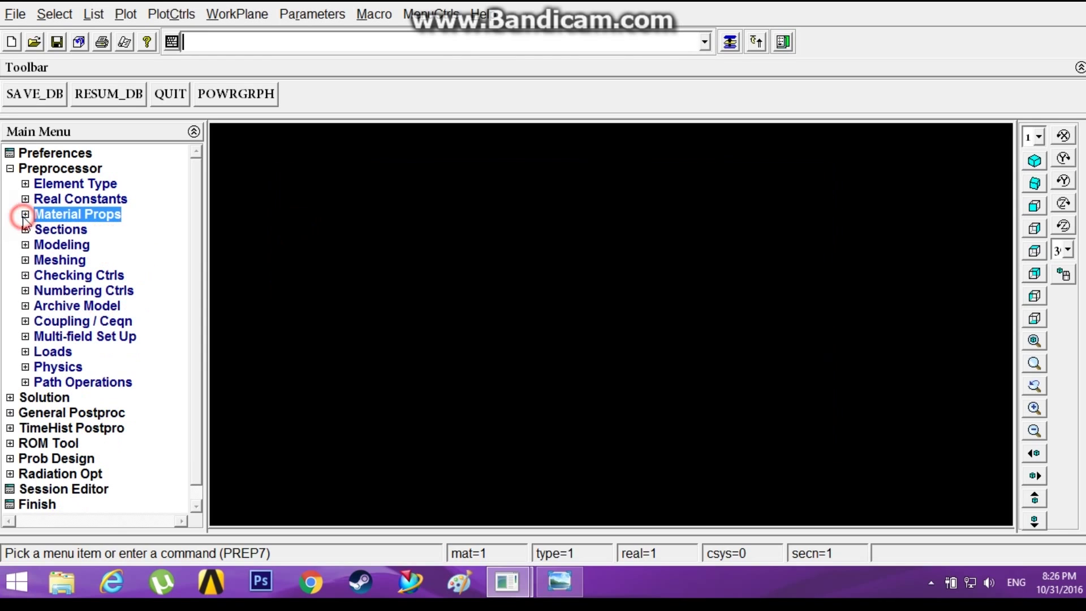
left_click(26, 245)
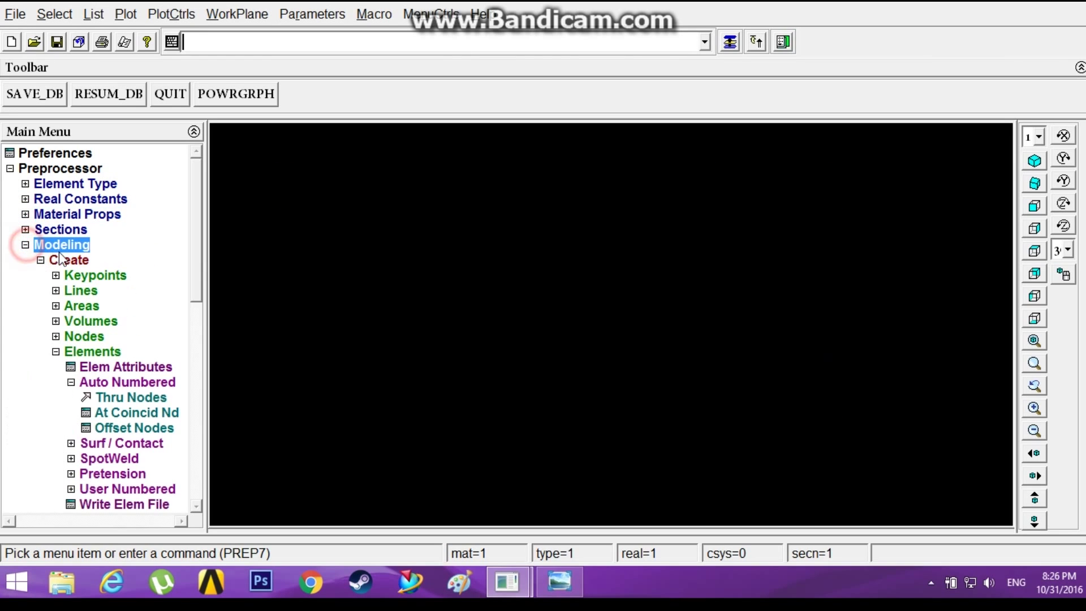
left_click(62, 261)
left_click(62, 262)
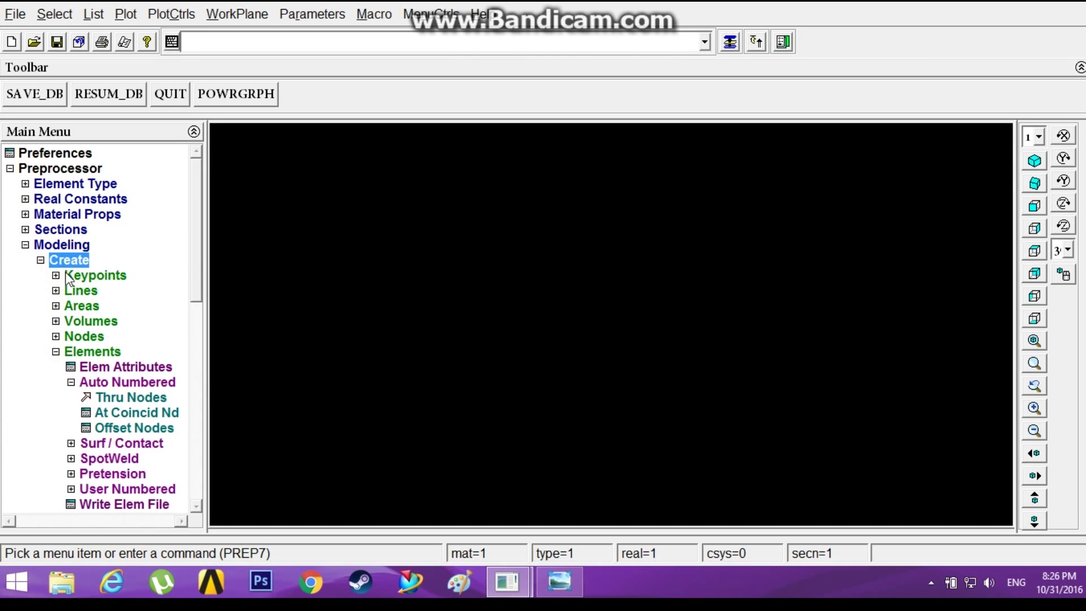
left_click(70, 337)
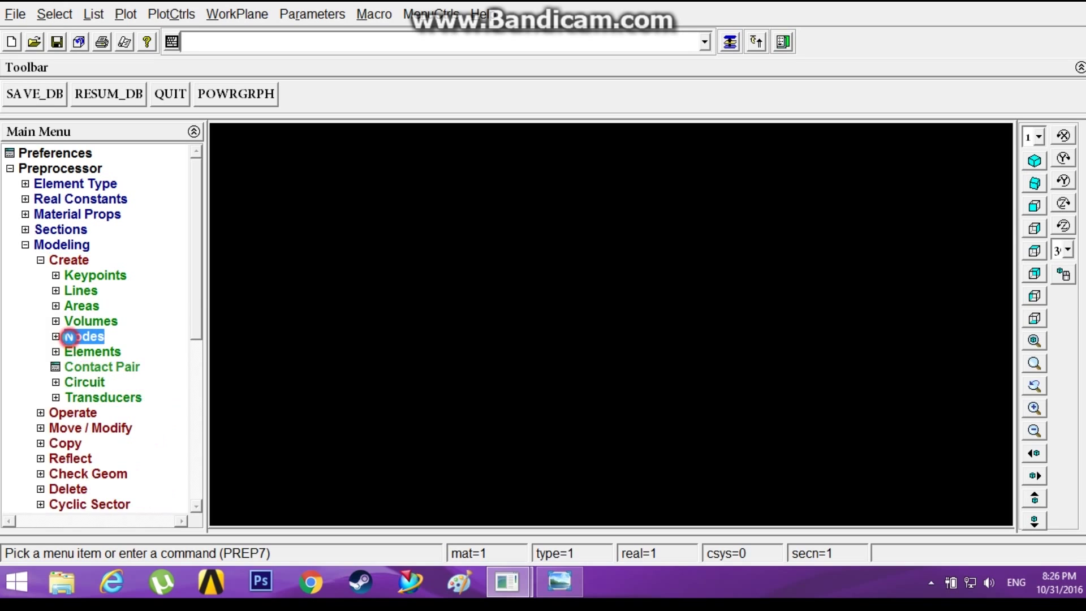
left_click(85, 367)
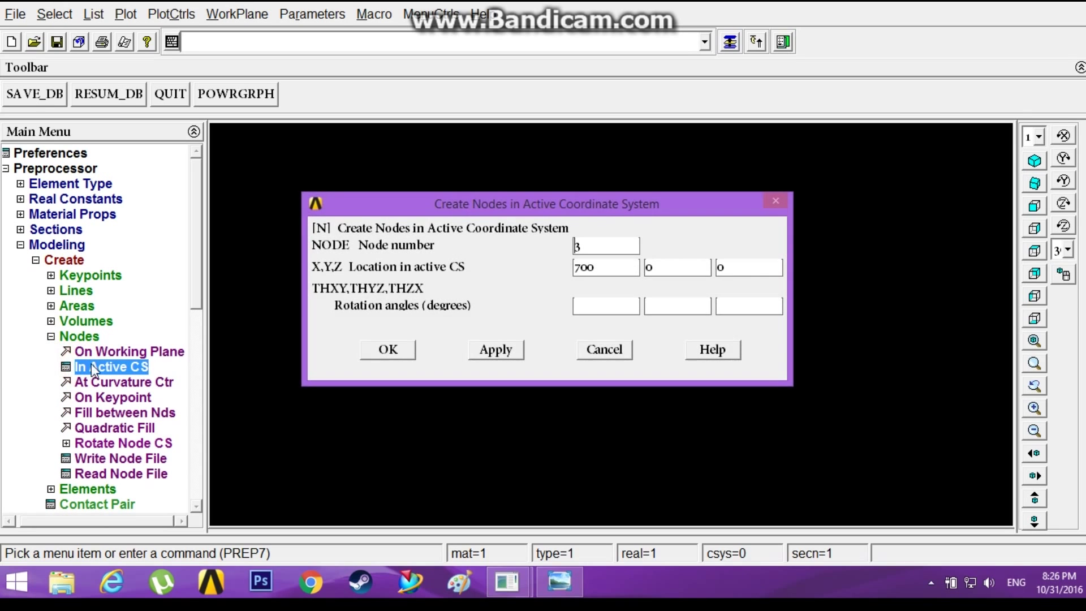
left_click(585, 249)
key("BackSpace")
left_click(585, 269)
key("BackSpace")
left_click(495, 353)
Create node 2 at X = 300.
left_click(590, 245)
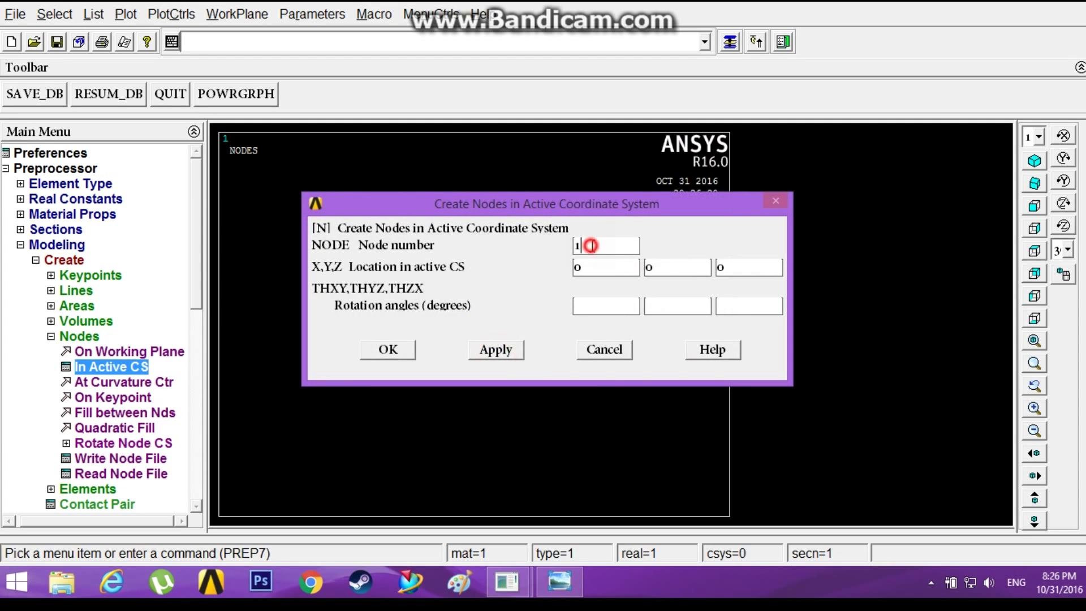
left_click(586, 268)
left_click(480, 350)
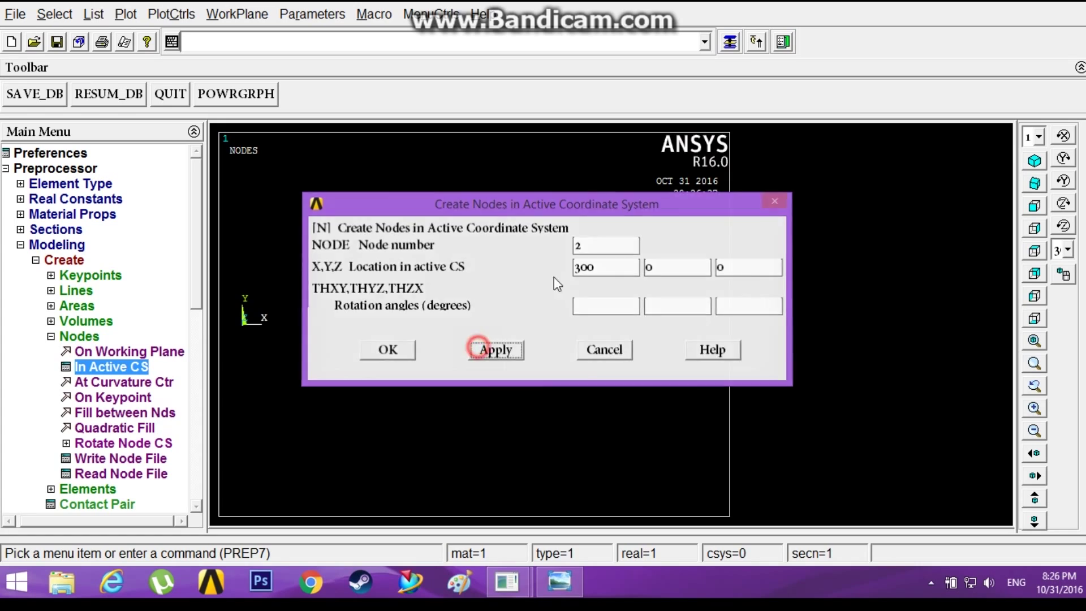
Create node 3 at X = 700.
left_click(588, 245)
key("BackSpace")
type("3")
left_click(581, 265)
key("BackSpace")
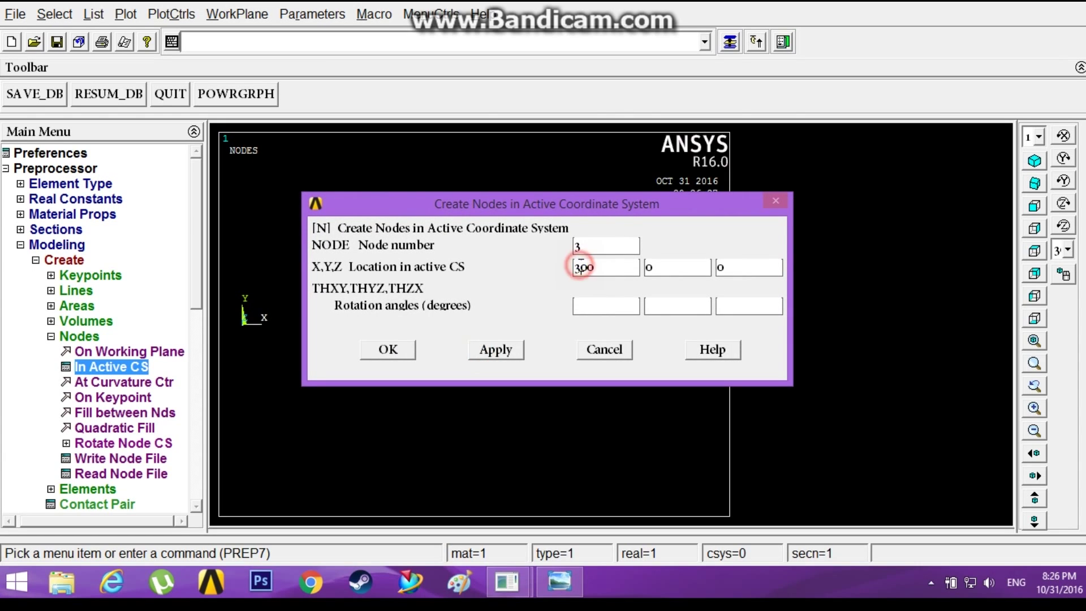
type("2")
left_click(378, 349)
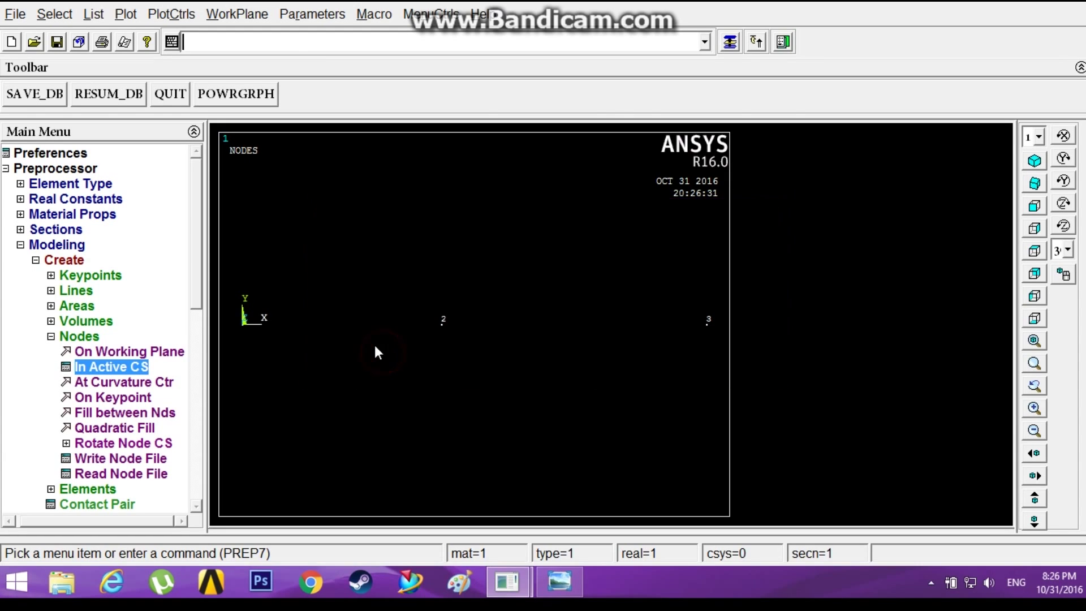
Set element attributes to material 1 and real constant set 1.
left_click(52, 336)
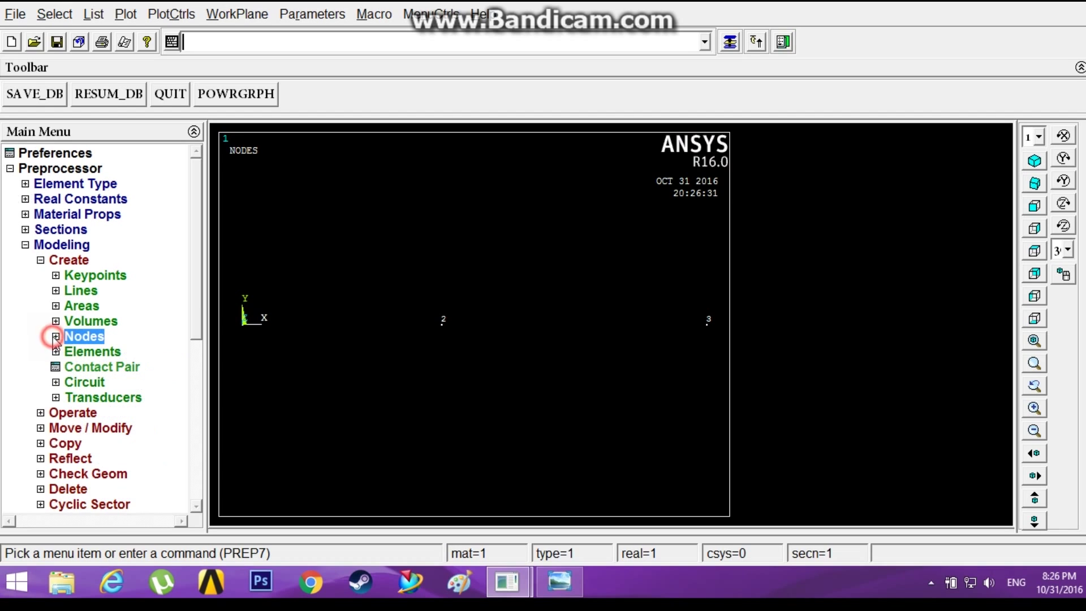
left_click(79, 352)
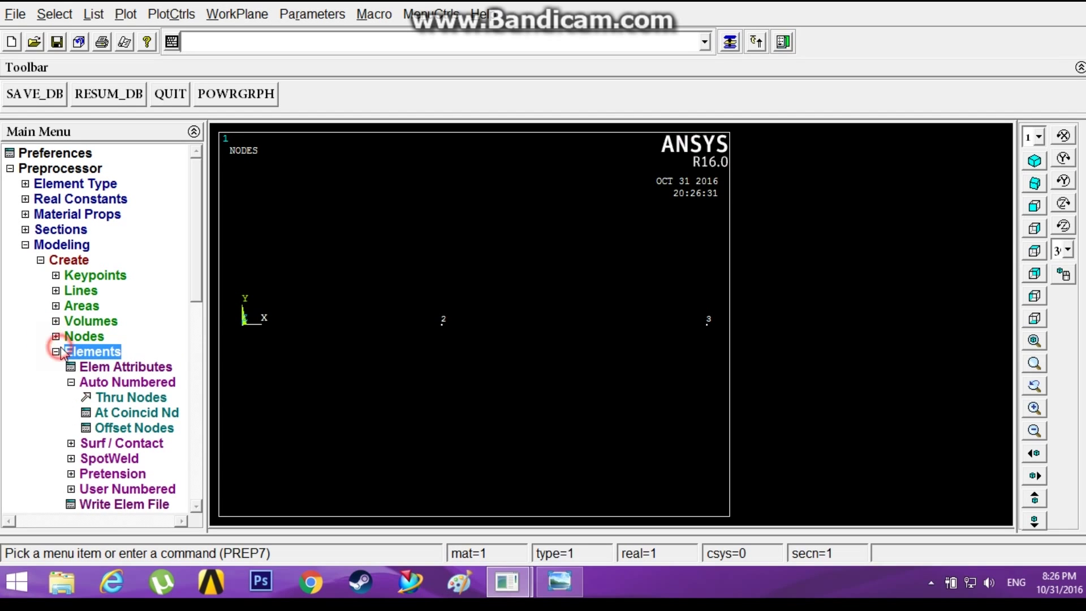
left_click(88, 368)
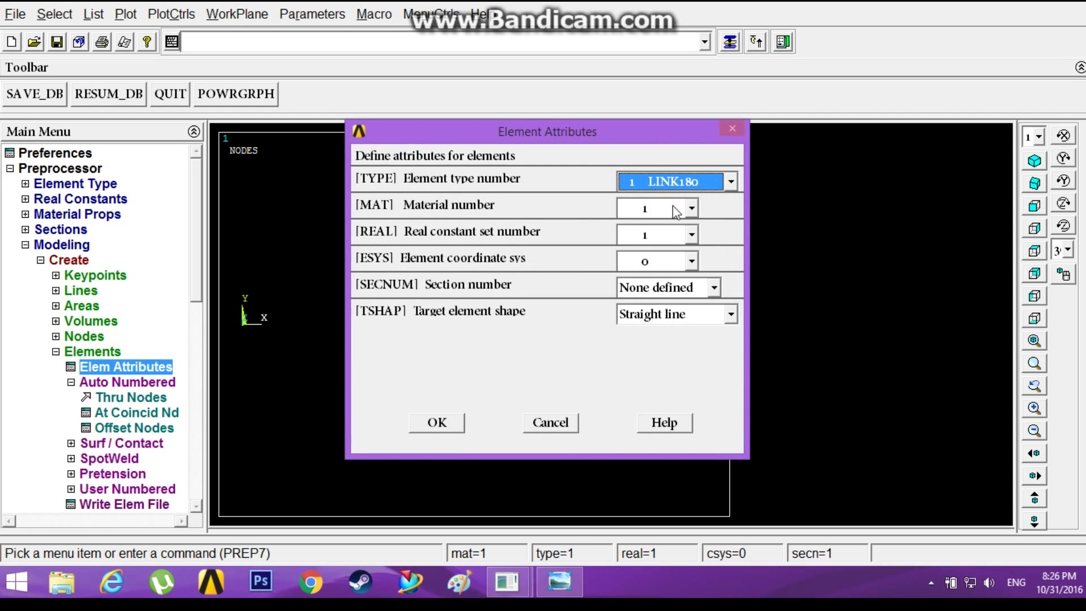
left_click(692, 209)
left_click(691, 226)
left_click(691, 234)
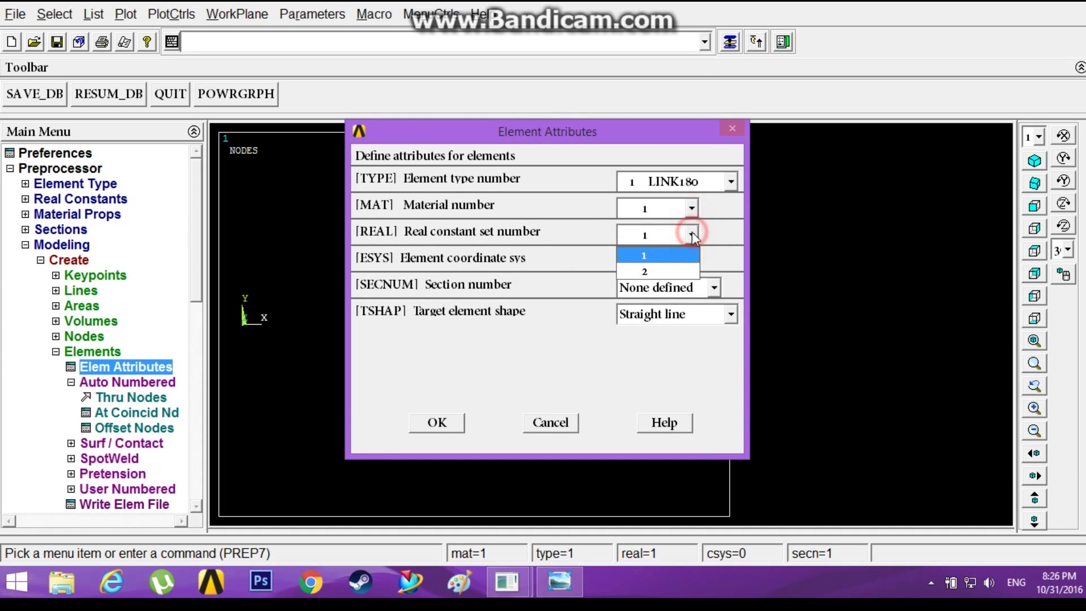
left_click(692, 234)
left_click(457, 423)
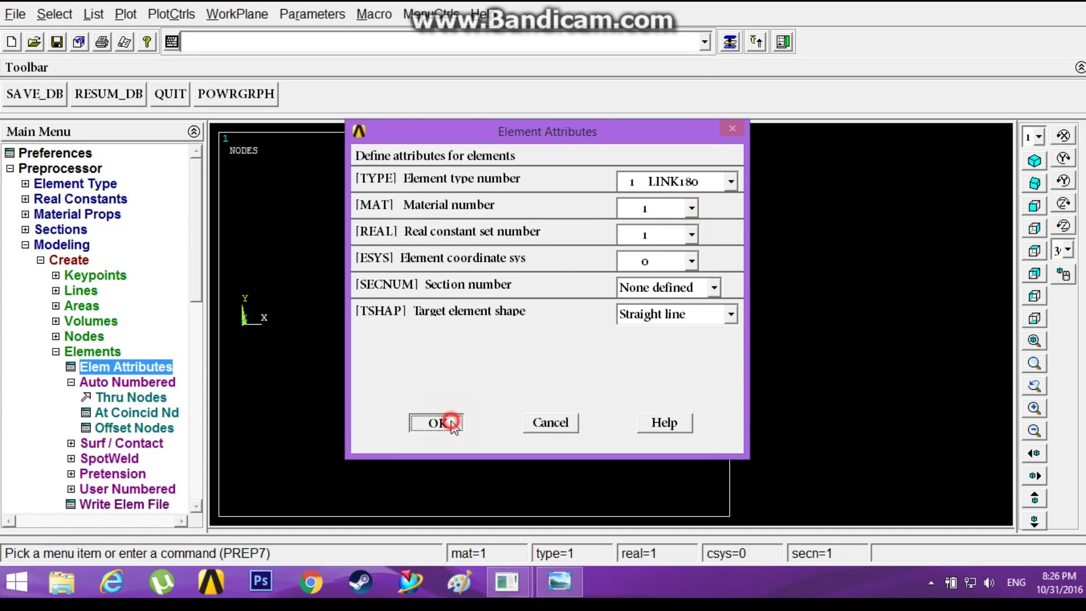
Create the first link element joining nodes 1 and 2.
left_click(146, 385)
left_click(146, 384)
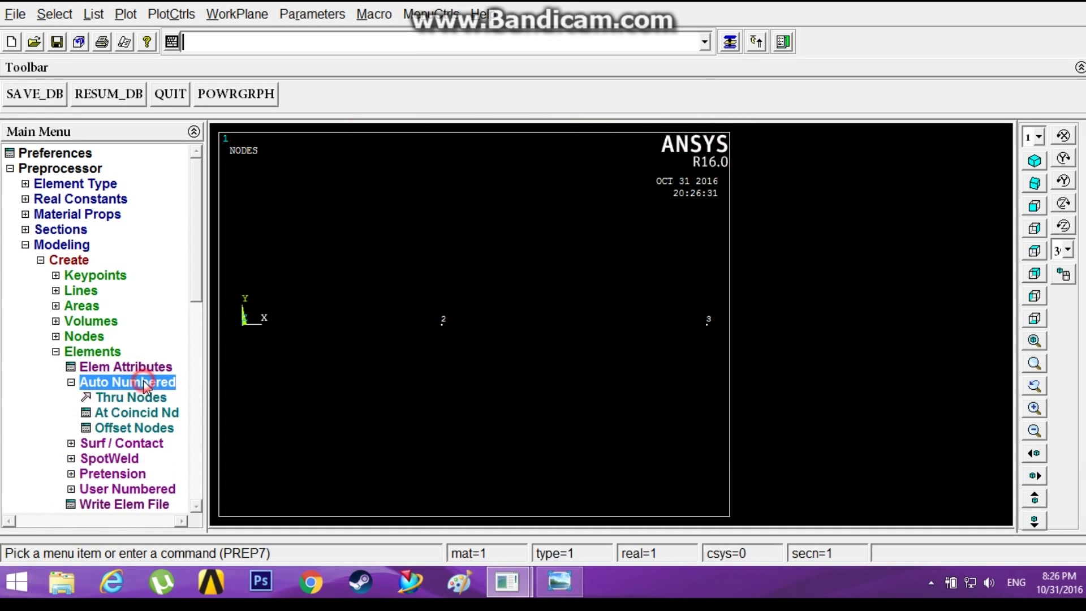
left_click(142, 398)
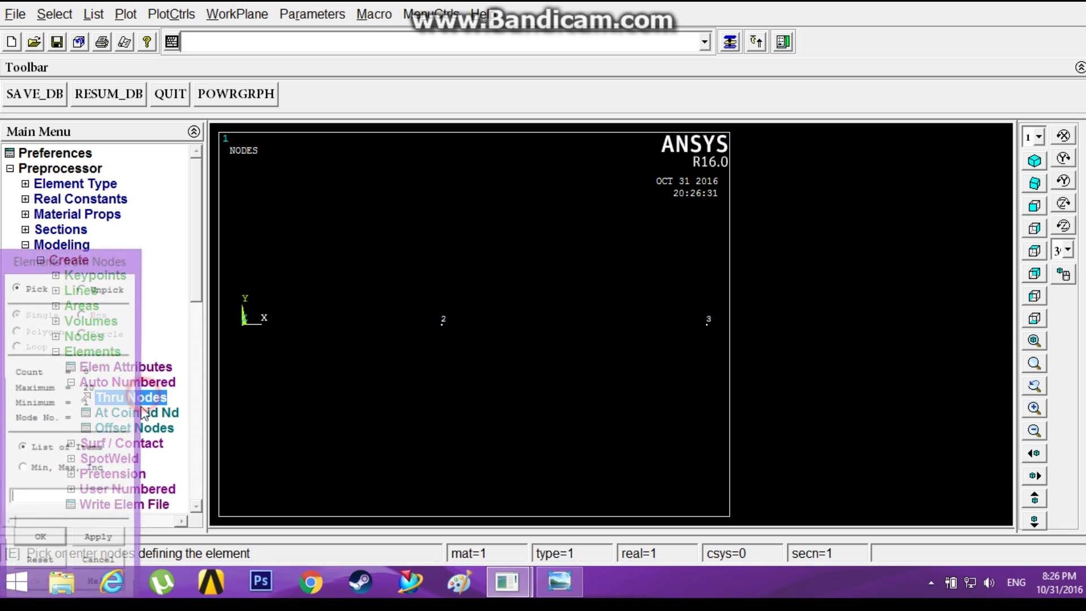
left_click(256, 343)
left_click(442, 322)
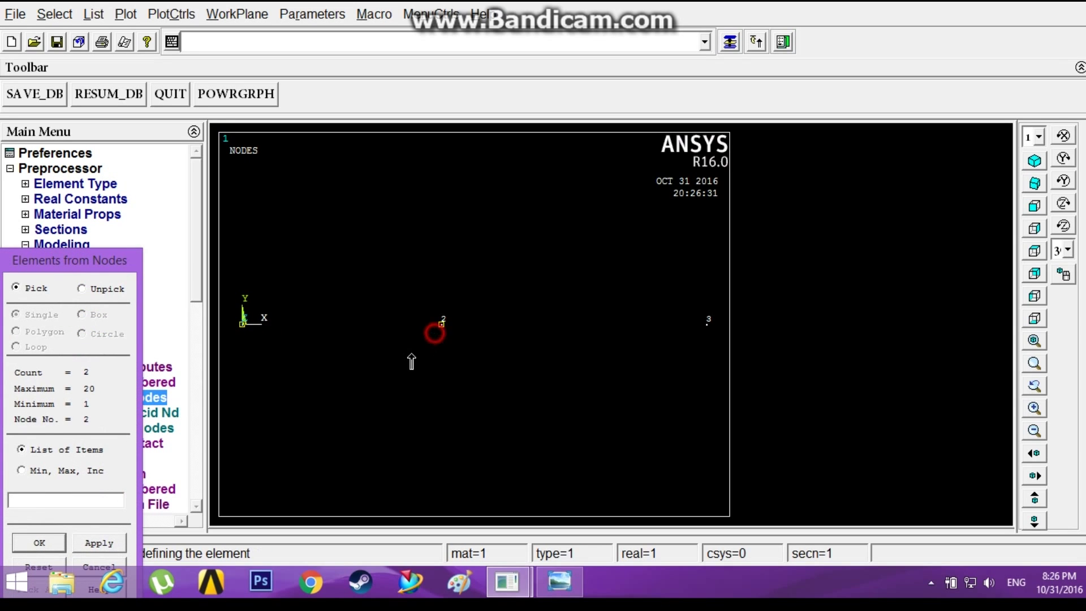
left_click(41, 543)
Create the second element between nodes 2 and 3 using real constant set 2.
left_click(123, 368)
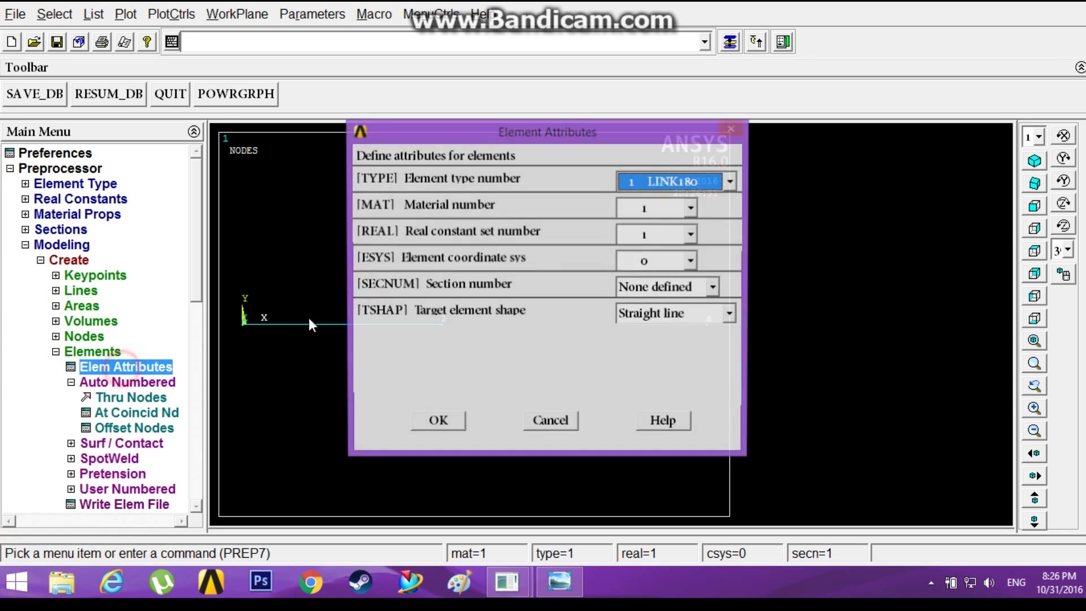
left_click(633, 235)
left_click(639, 267)
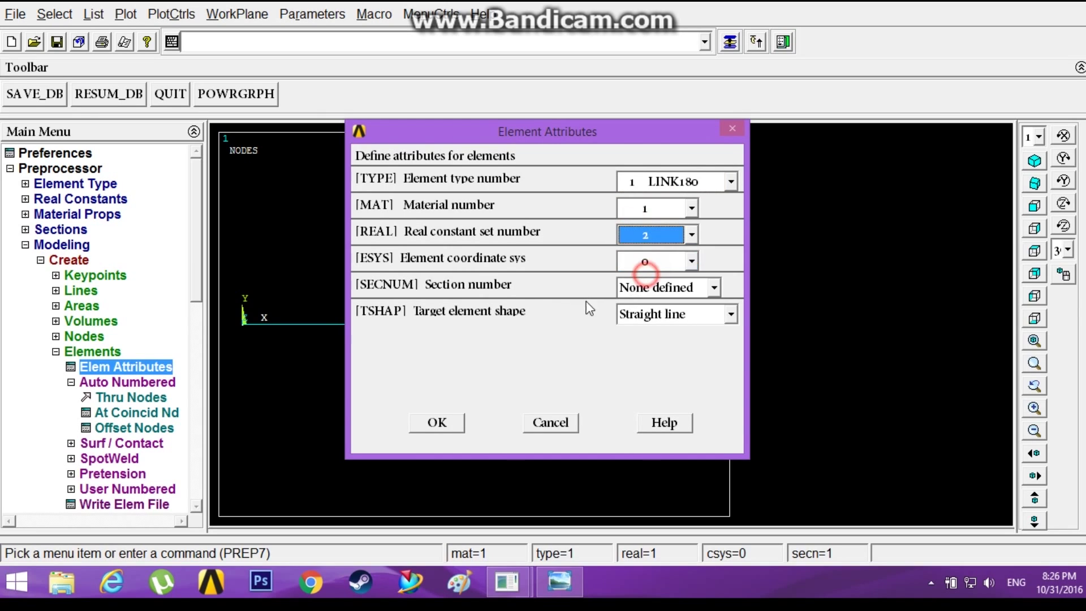
left_click(437, 422)
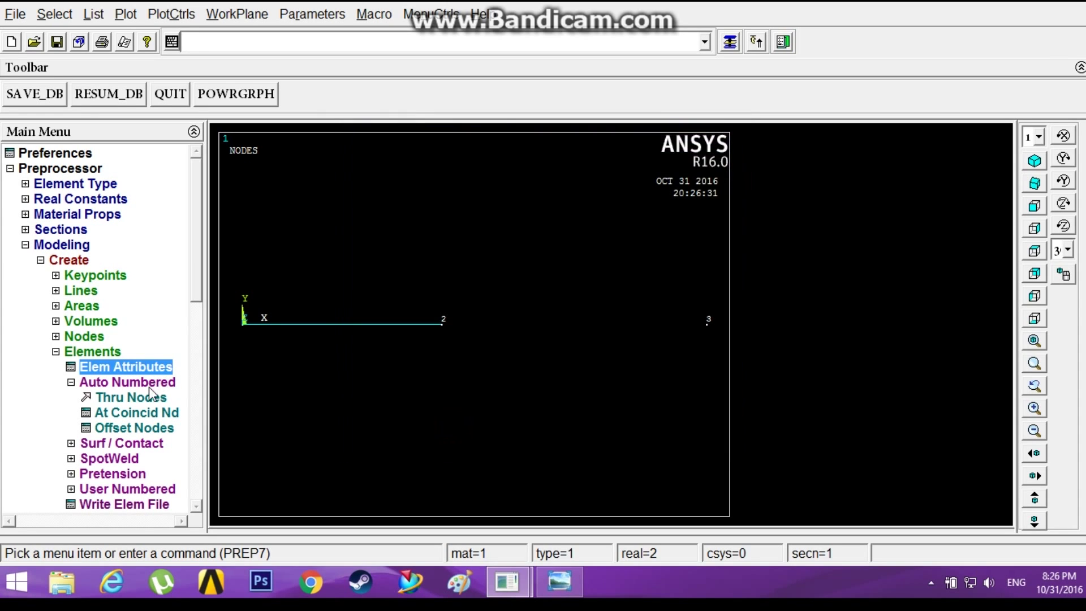
left_click(150, 396)
left_click(469, 348)
left_click(671, 349)
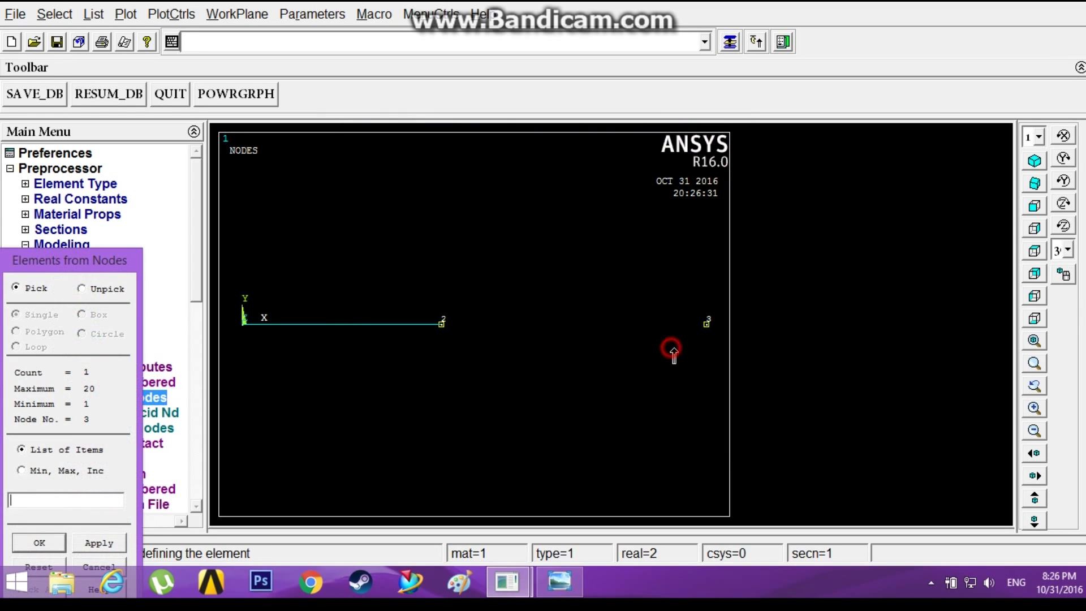
left_click(39, 543)
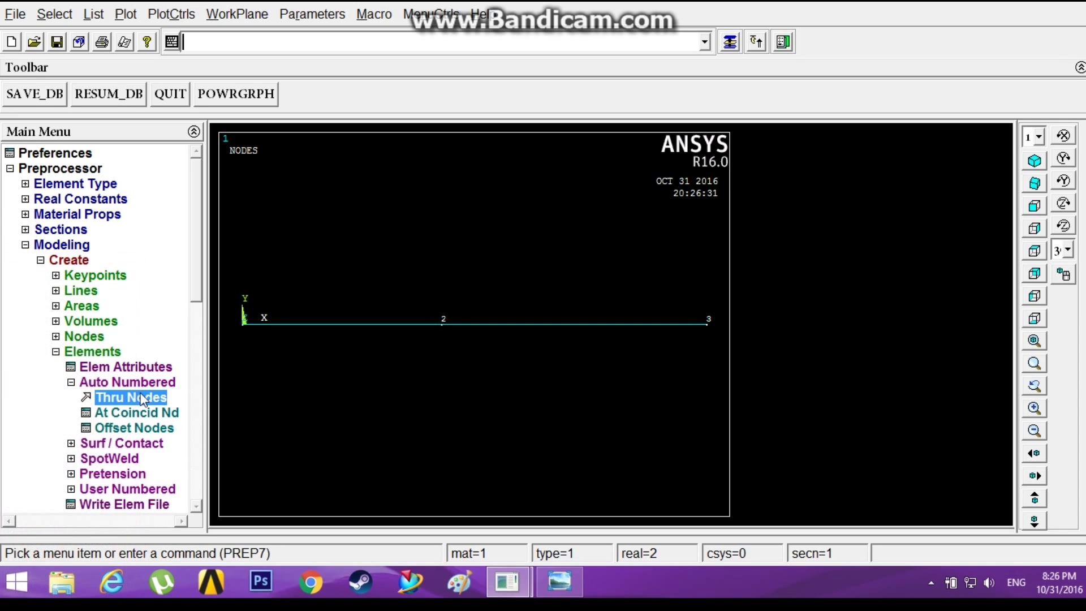
Expand Loads > Define Loads > Apply > Structural > Displacement options.
left_click(56, 353)
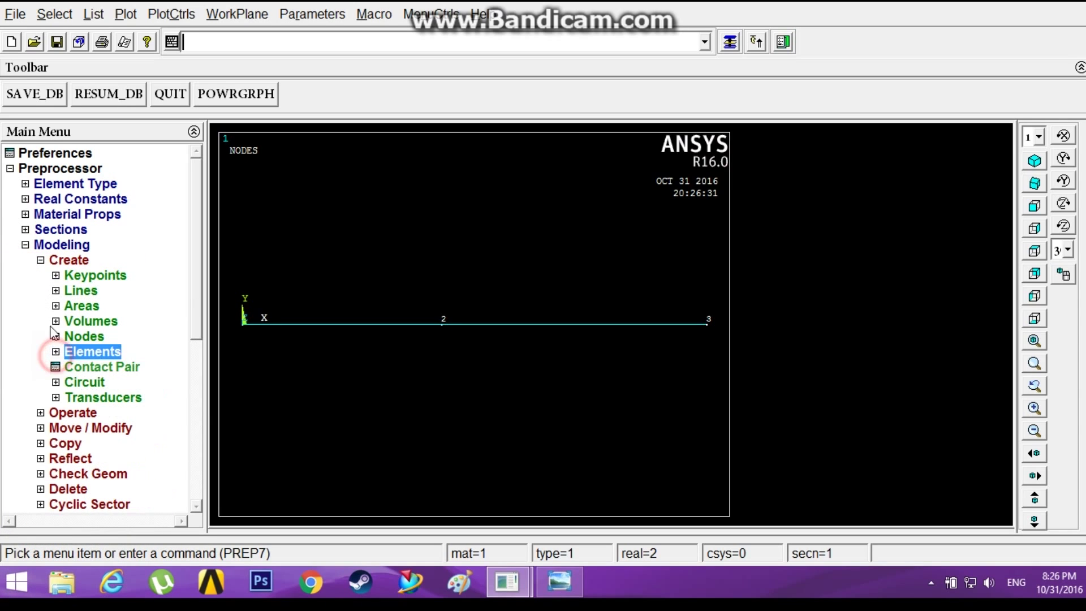
left_click(40, 260)
left_click(30, 247)
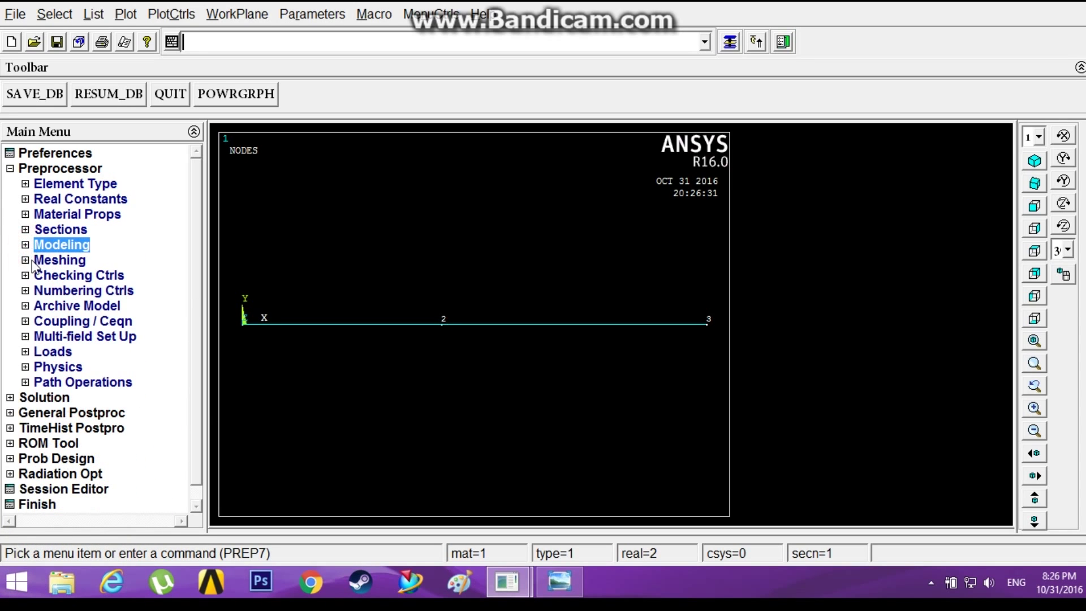
left_click(42, 354)
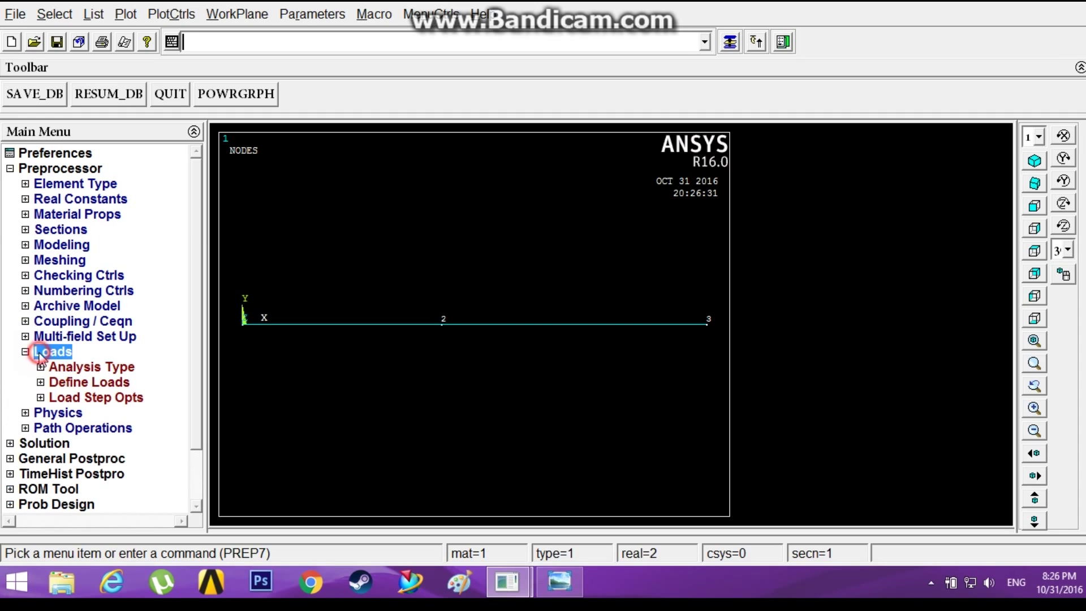
left_click(63, 383)
left_click(79, 398)
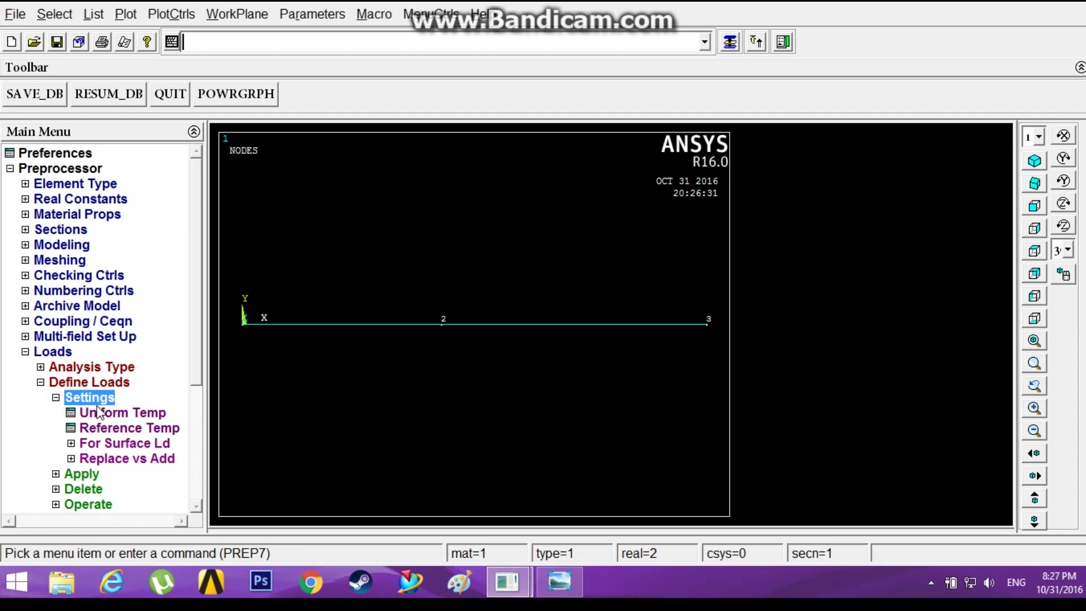
left_click(88, 399)
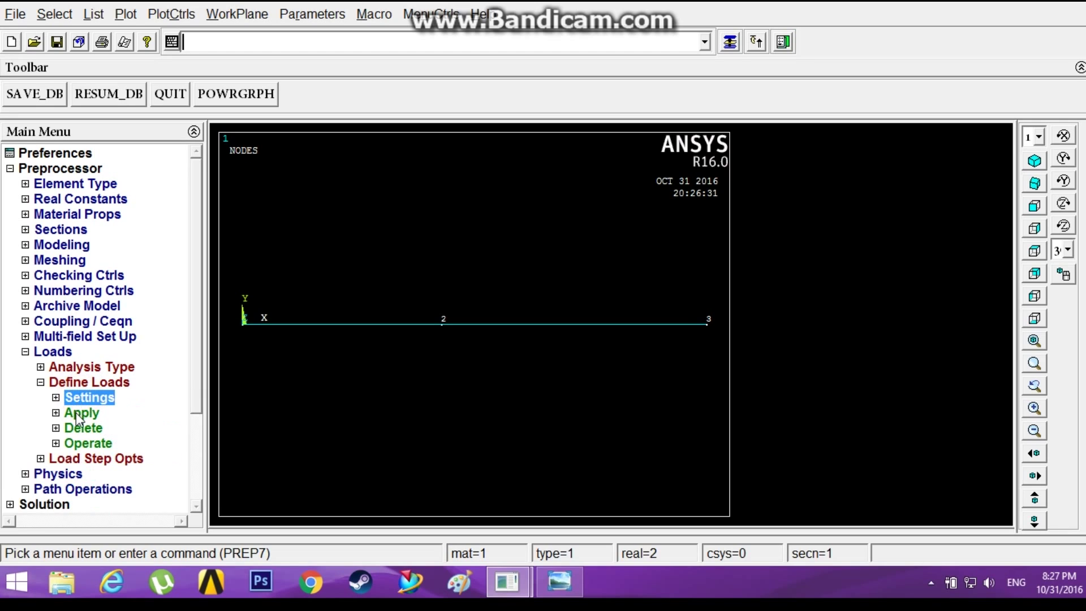
left_click(84, 413)
left_click(92, 430)
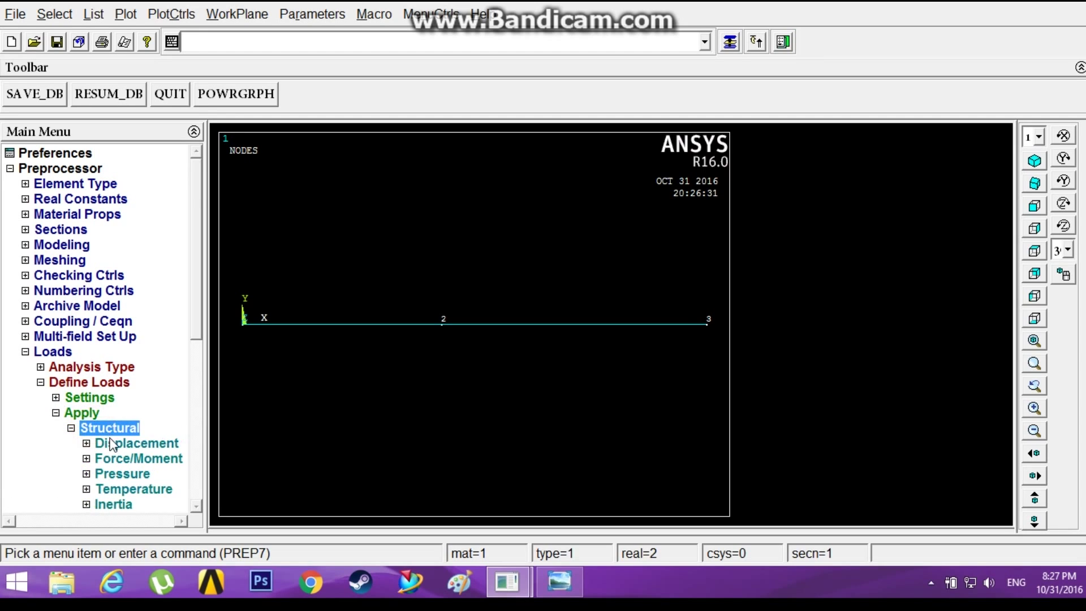
left_click(116, 446)
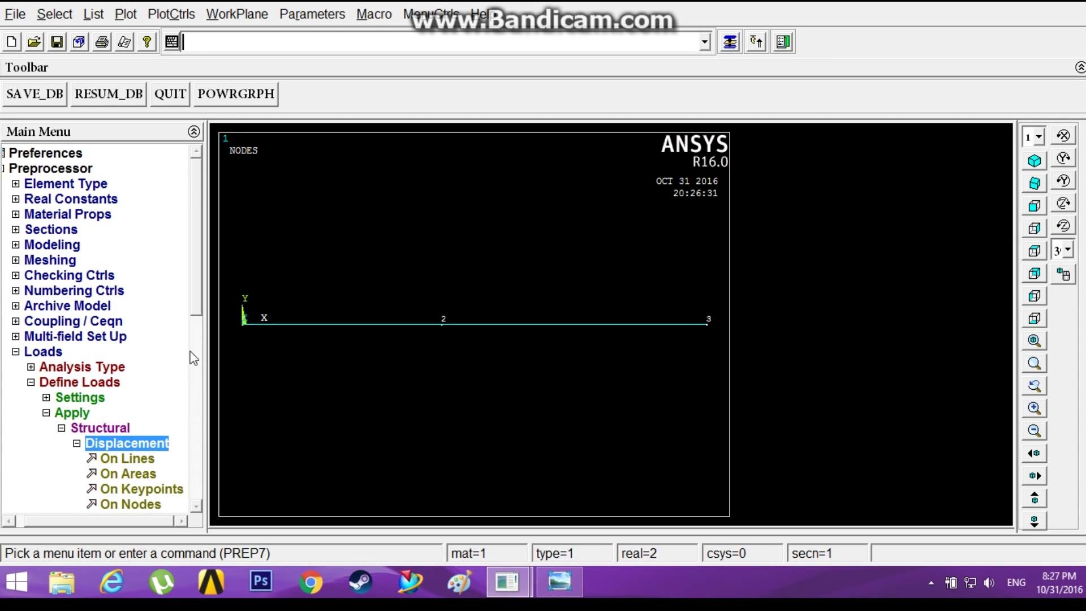
left_click_drag(202, 310, 199, 362)
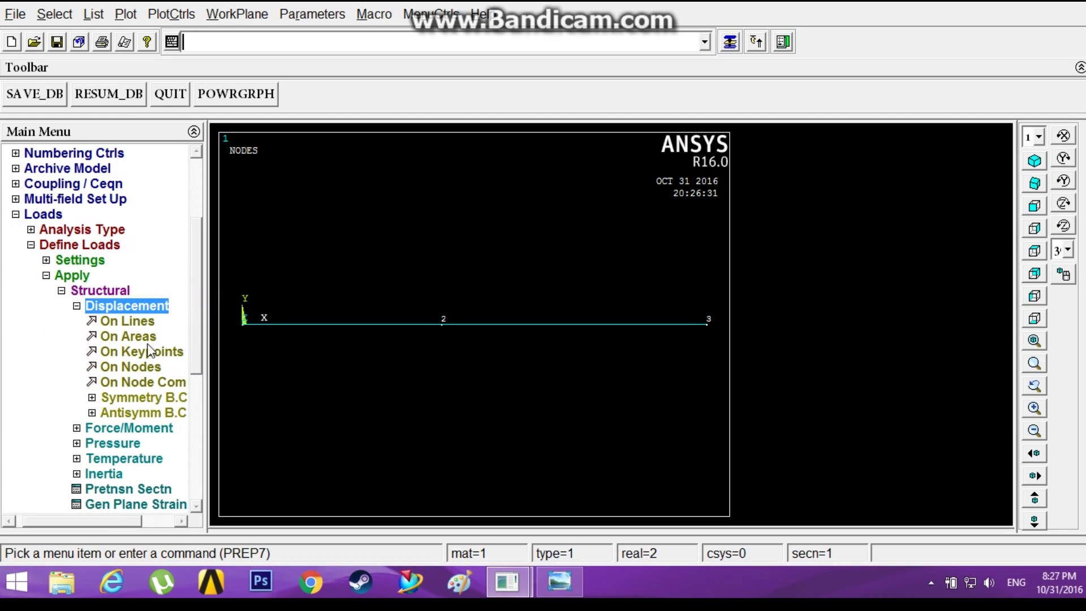
Constrain all DOF at end nodes 1 and 3.
left_click(139, 368)
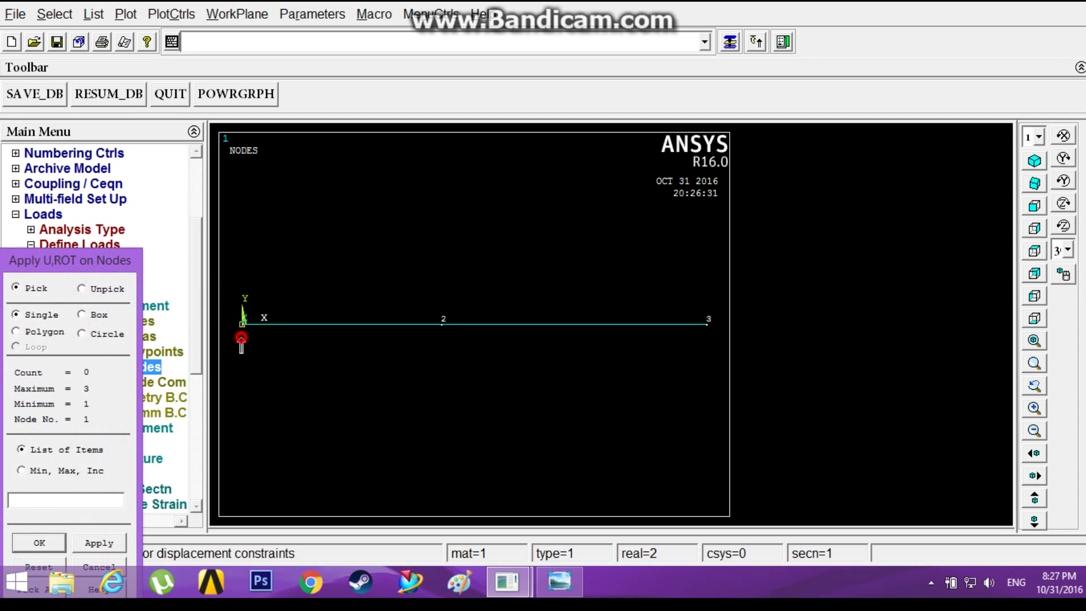
left_click(243, 334)
left_click(712, 327)
left_click(40, 542)
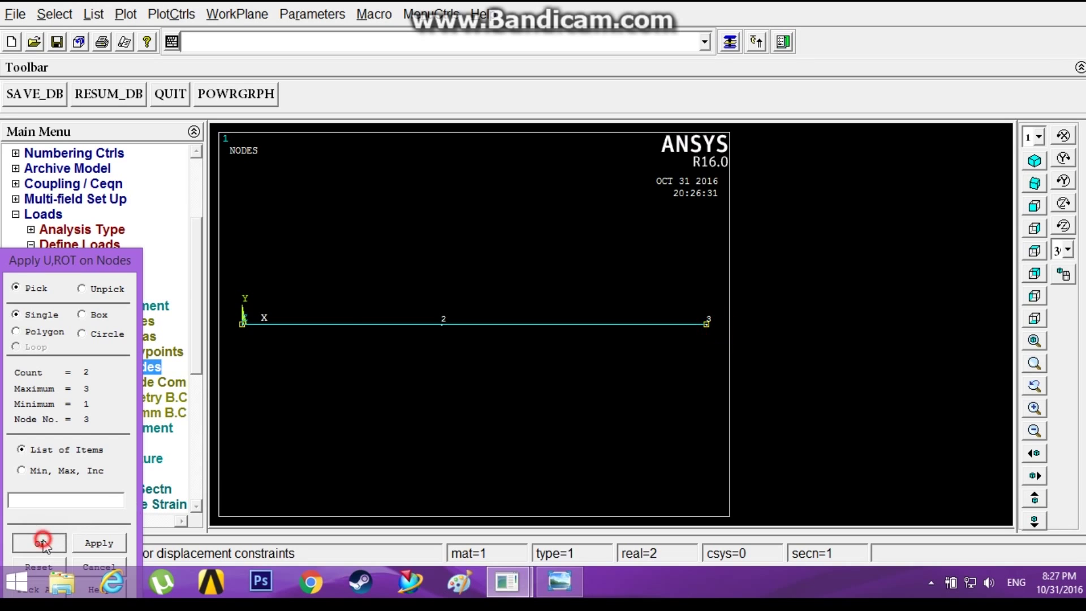
left_click(648, 222)
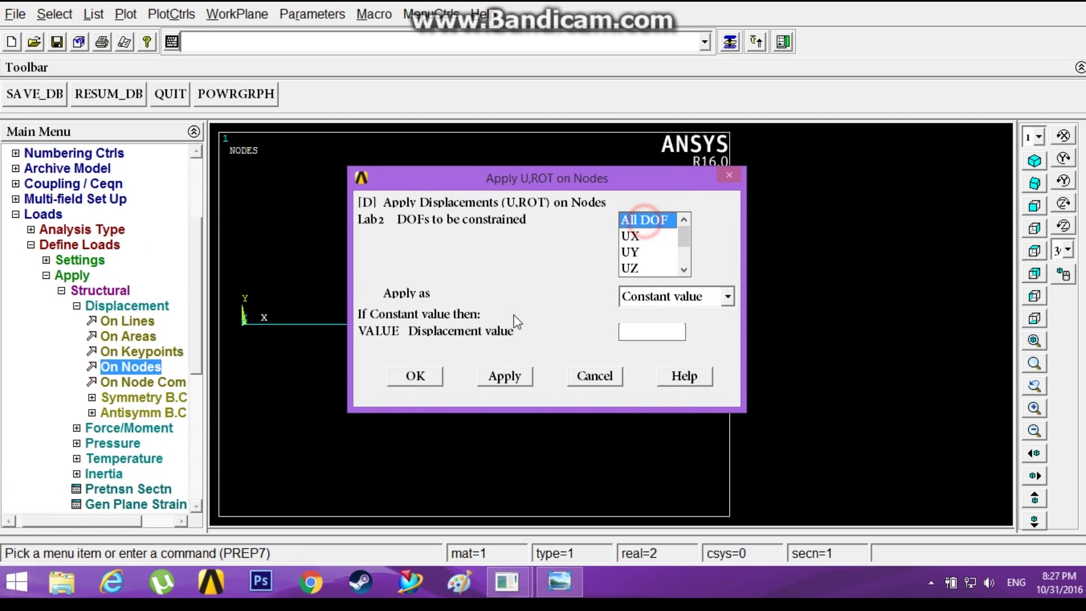
left_click(417, 376)
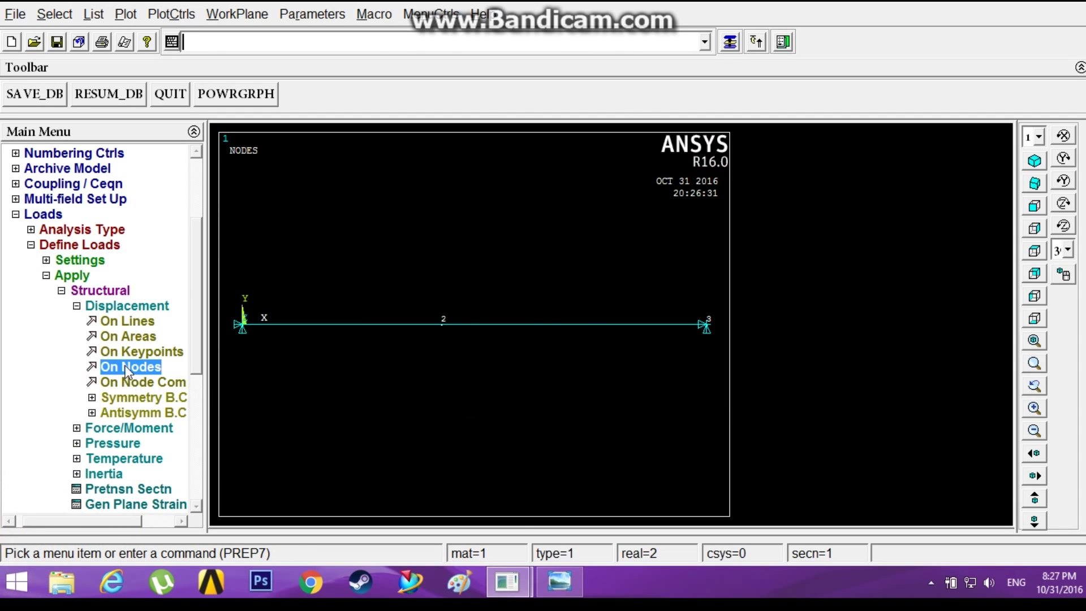
Apply an FX force of 200000 at middle node 2.
left_click(77, 307)
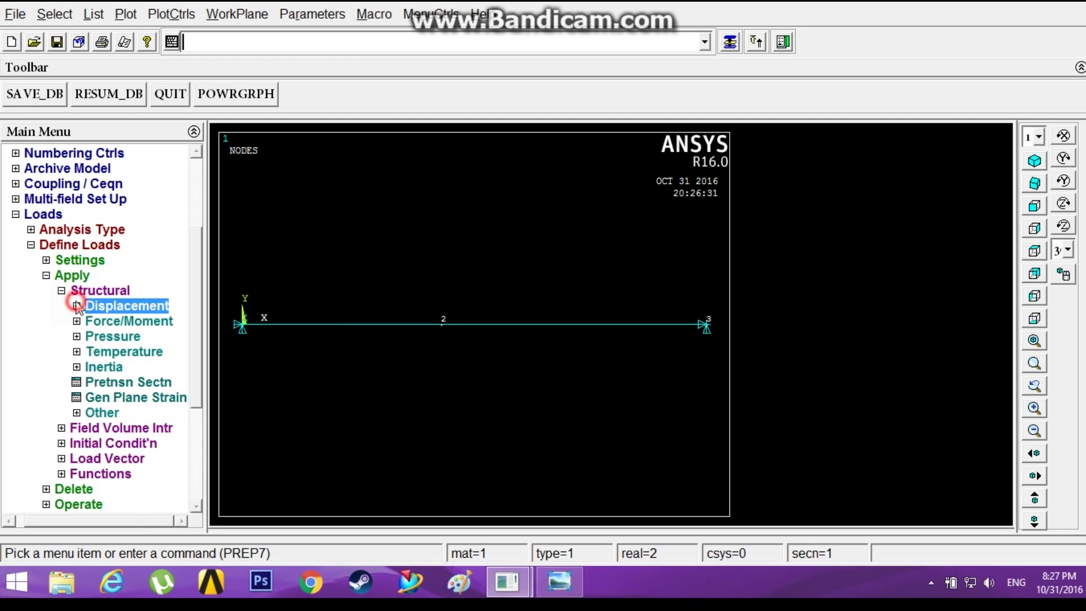
left_click(88, 321)
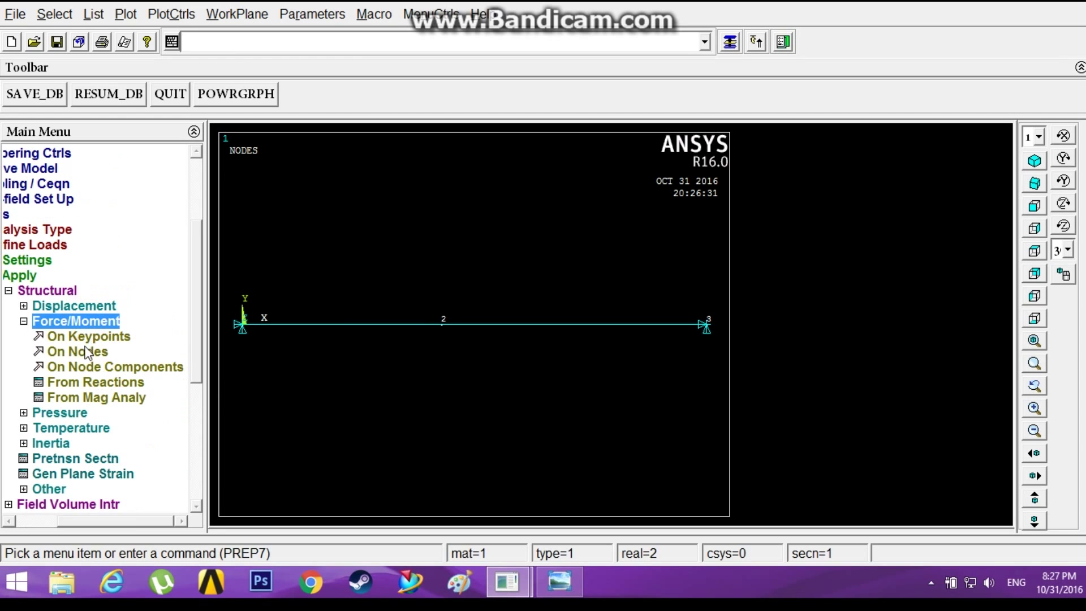
left_click(88, 352)
left_click(468, 313)
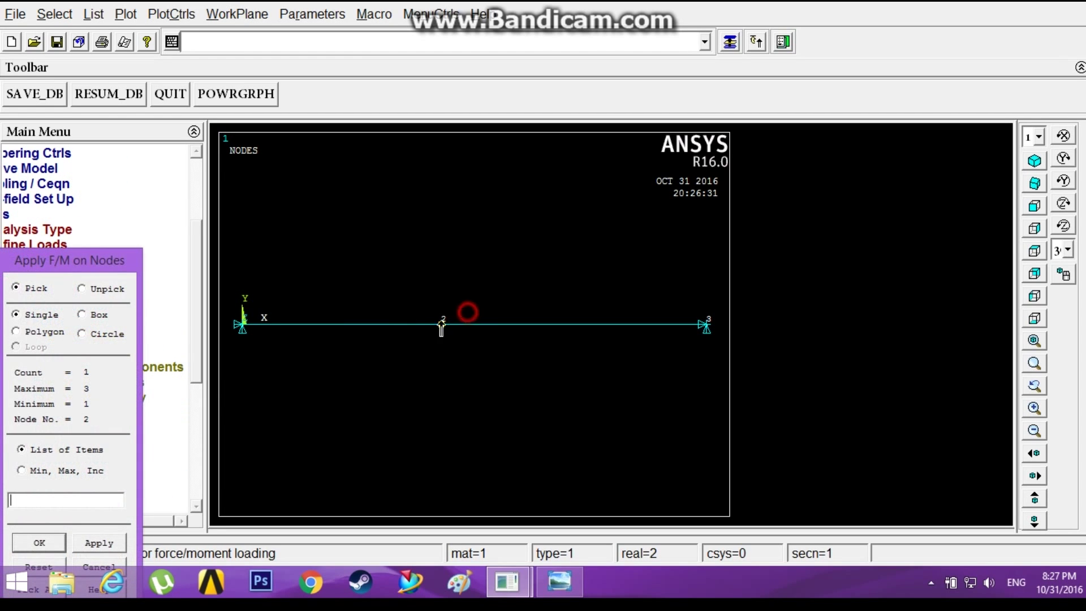
left_click(39, 543)
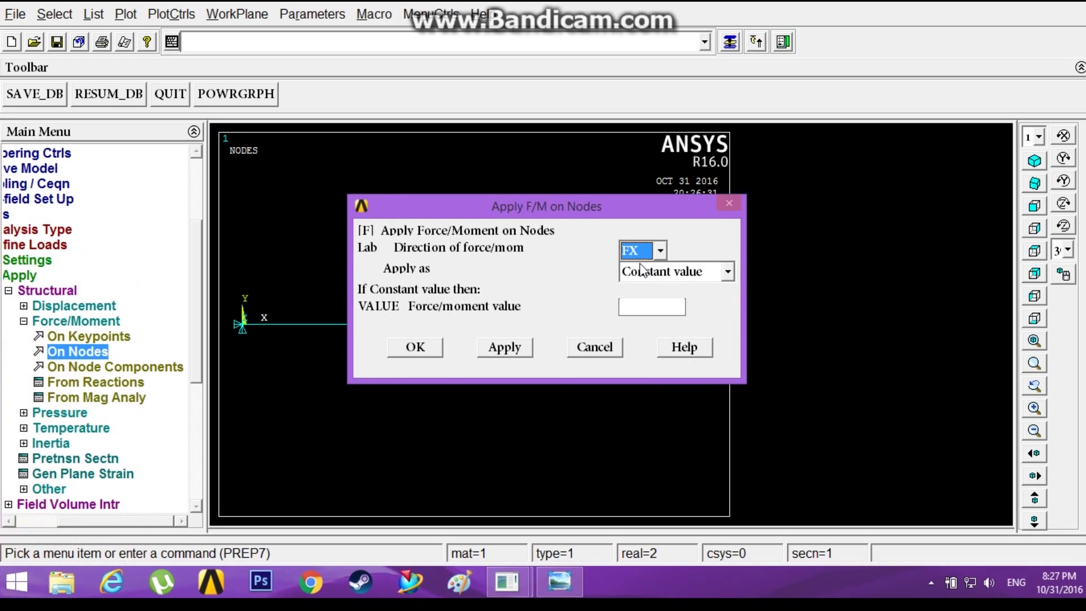
left_click(660, 306)
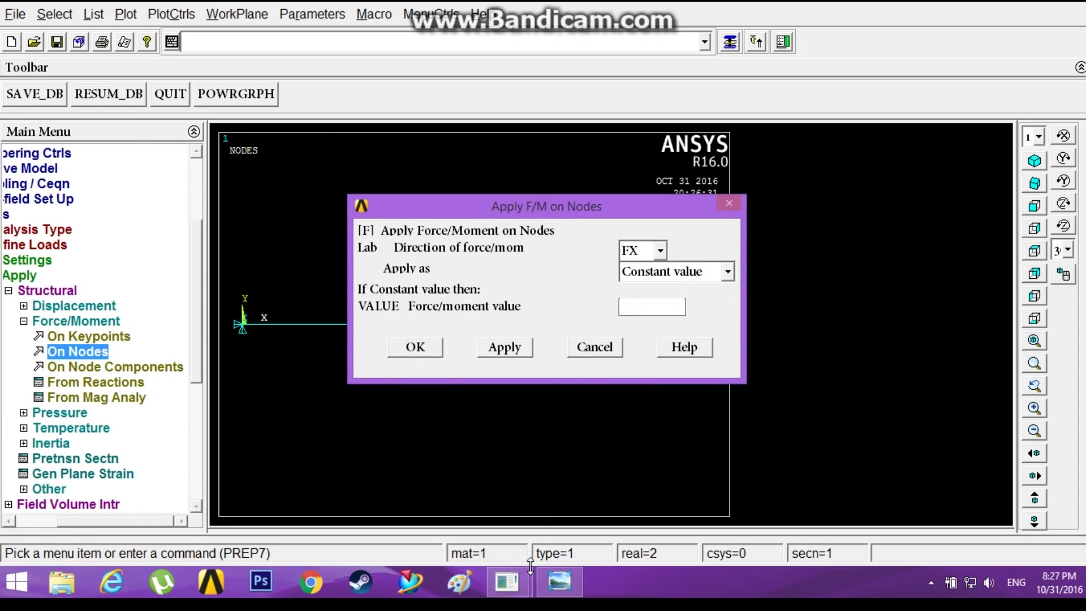
left_click(552, 581)
left_click(550, 578)
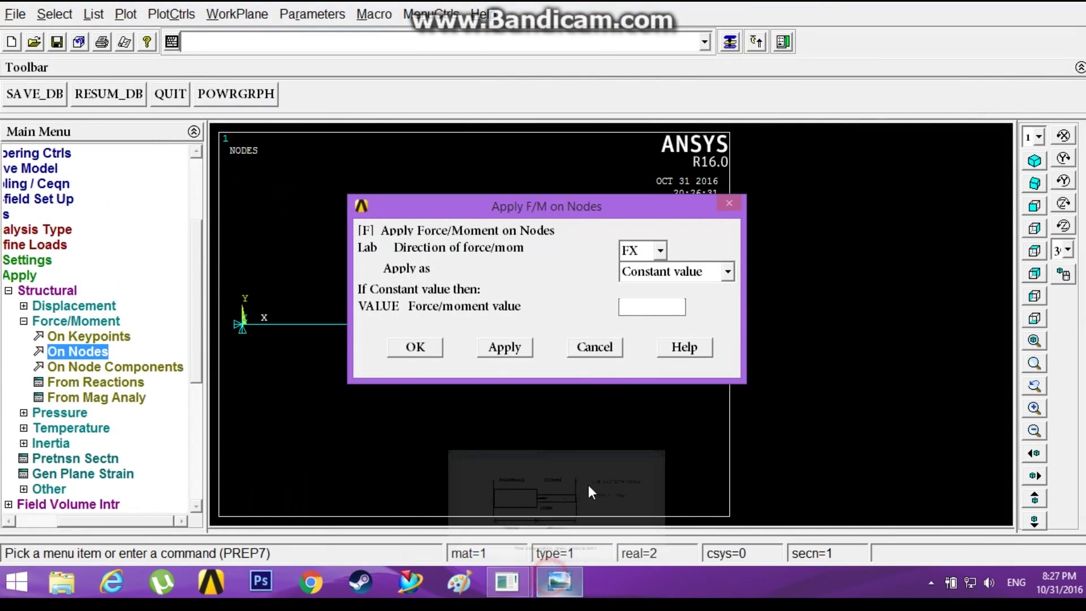
left_click(653, 306)
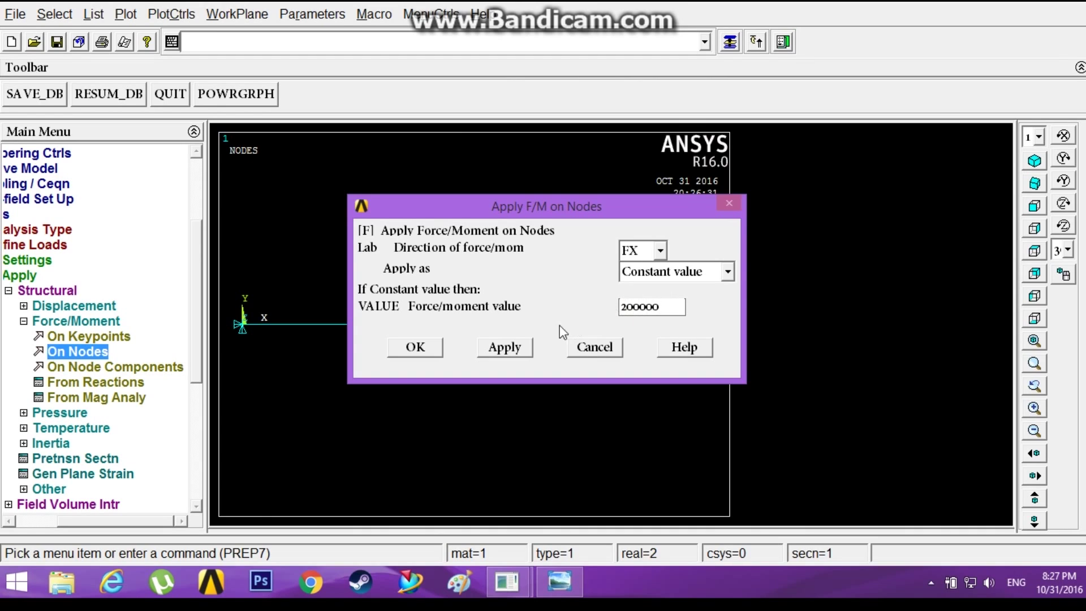
left_click(424, 348)
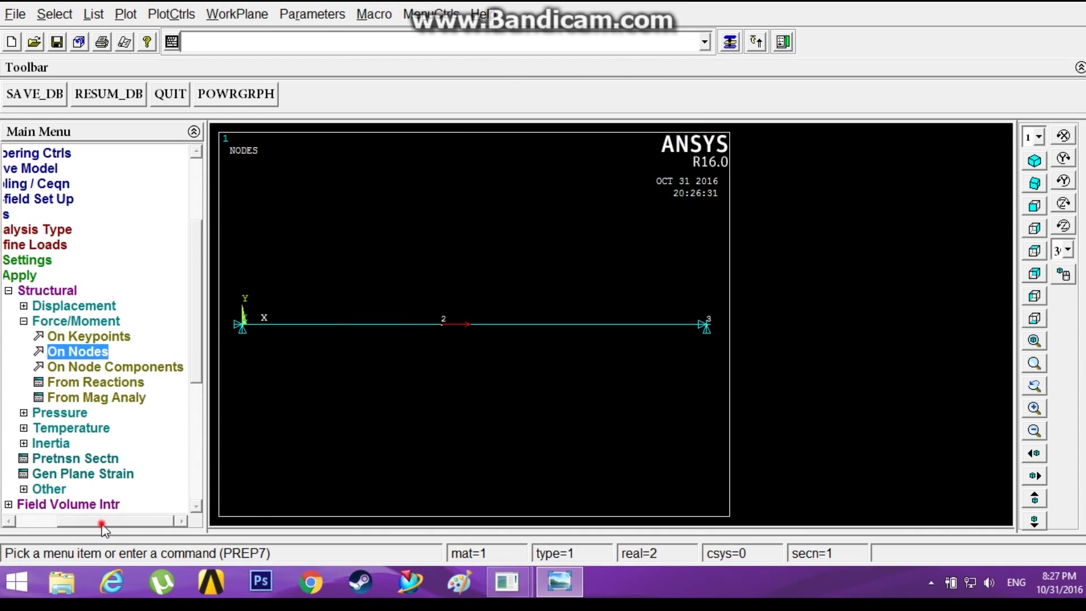
left_click_drag(102, 529, 71, 523)
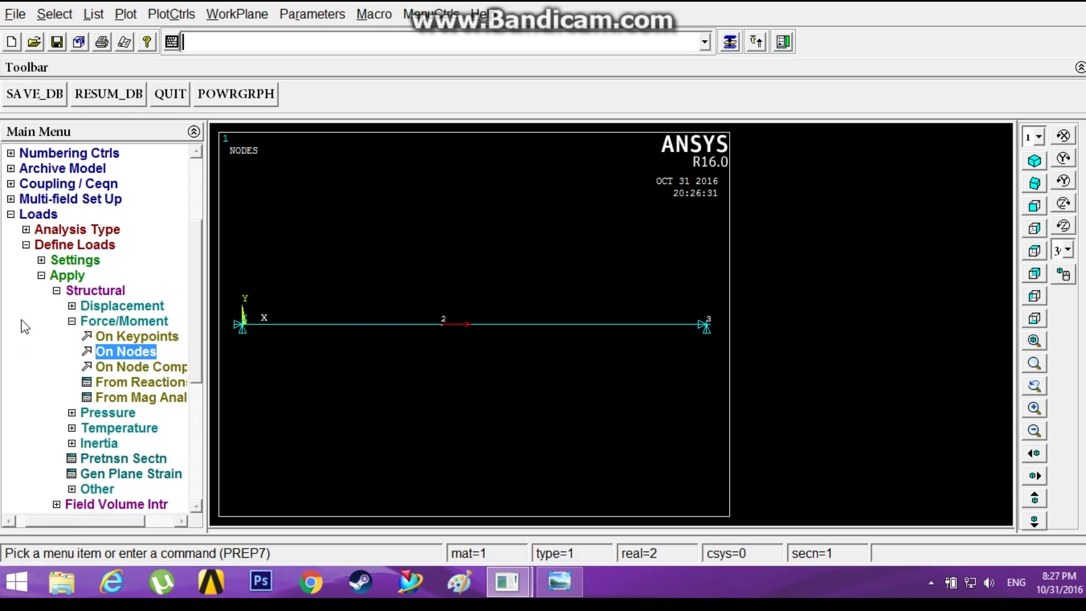
left_click(41, 276)
Run Solve > Current LS and dismiss the completion note and status listing.
left_click(44, 260)
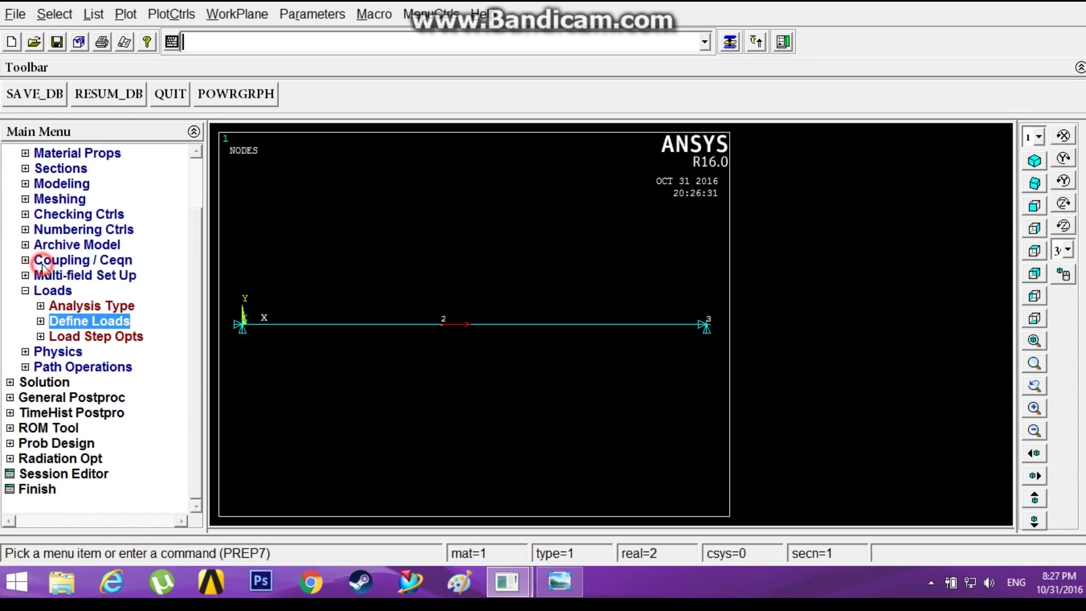
left_click(25, 291)
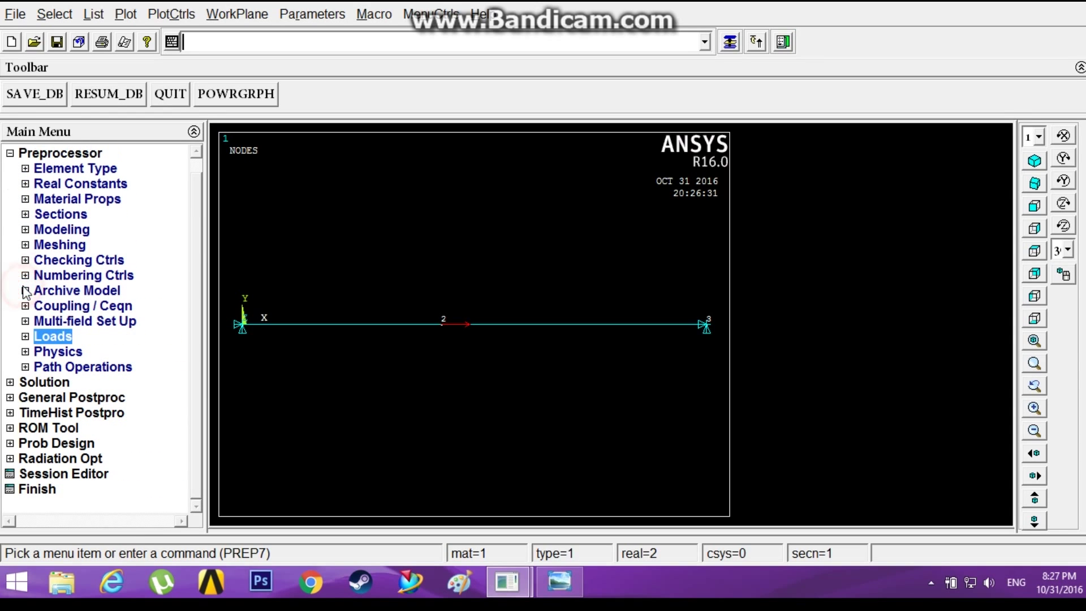
left_click(32, 382)
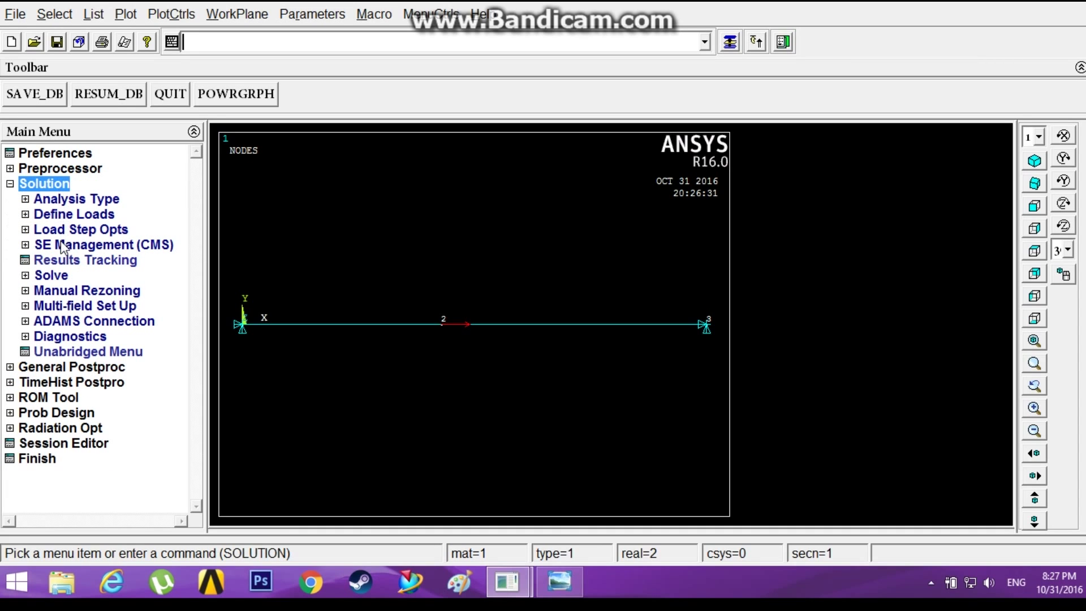
left_click(51, 275)
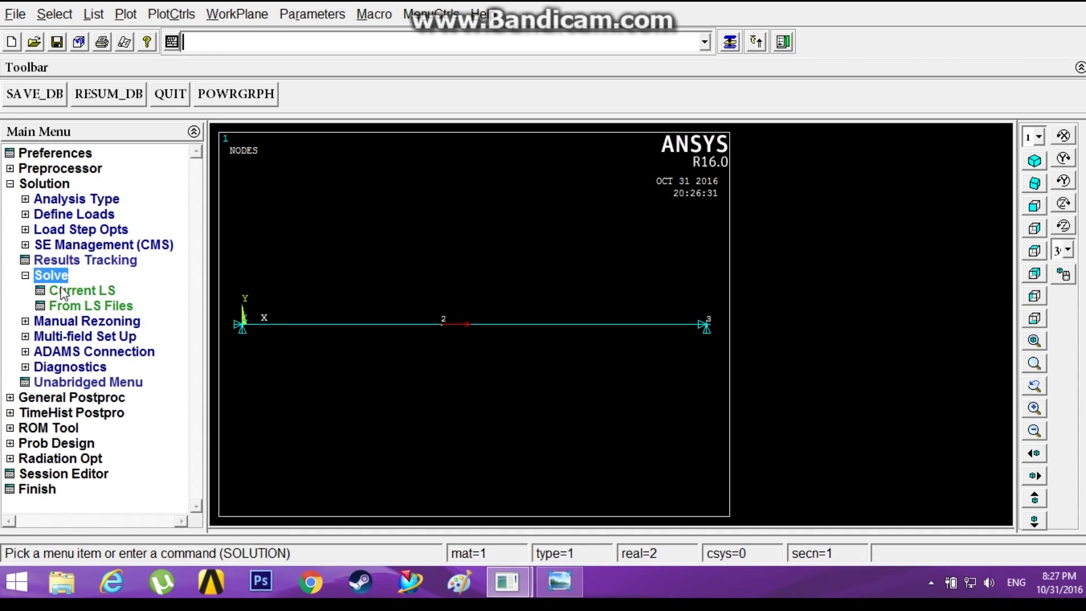
left_click(60, 291)
left_click(529, 360)
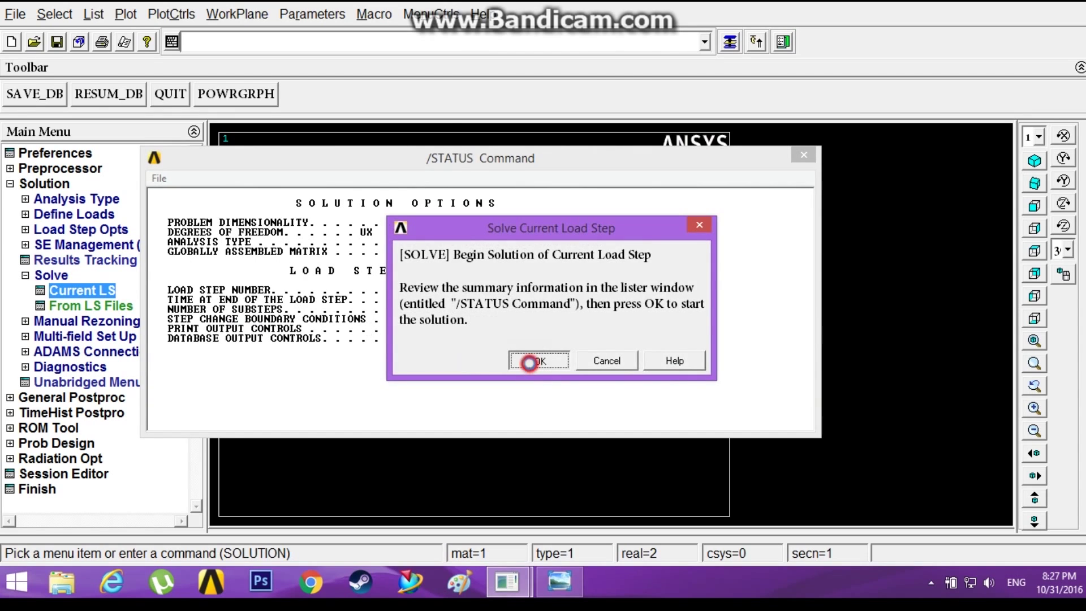
left_click(238, 97)
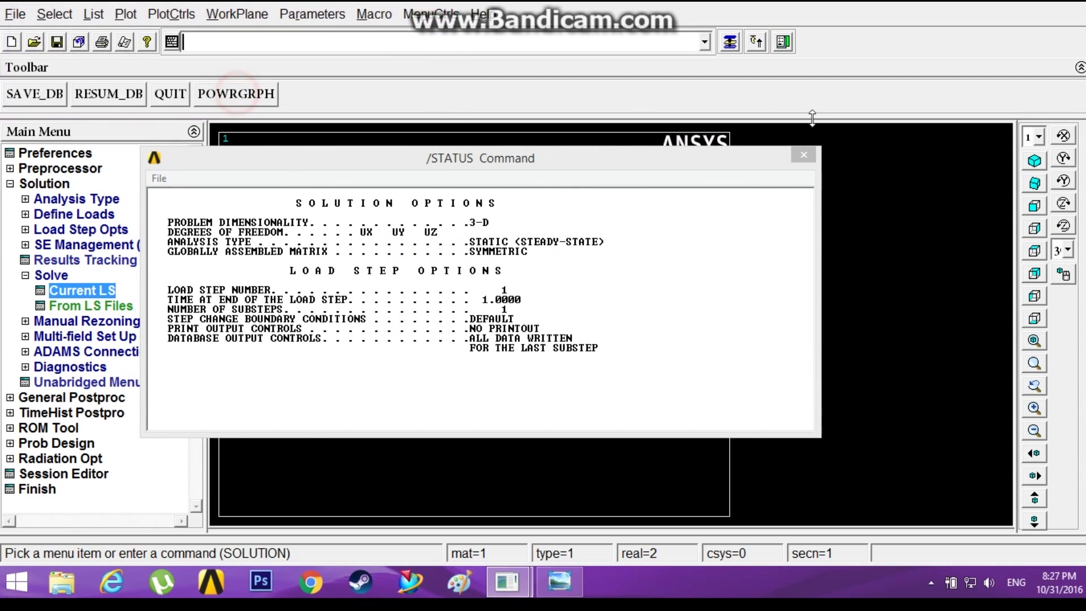
left_click(809, 156)
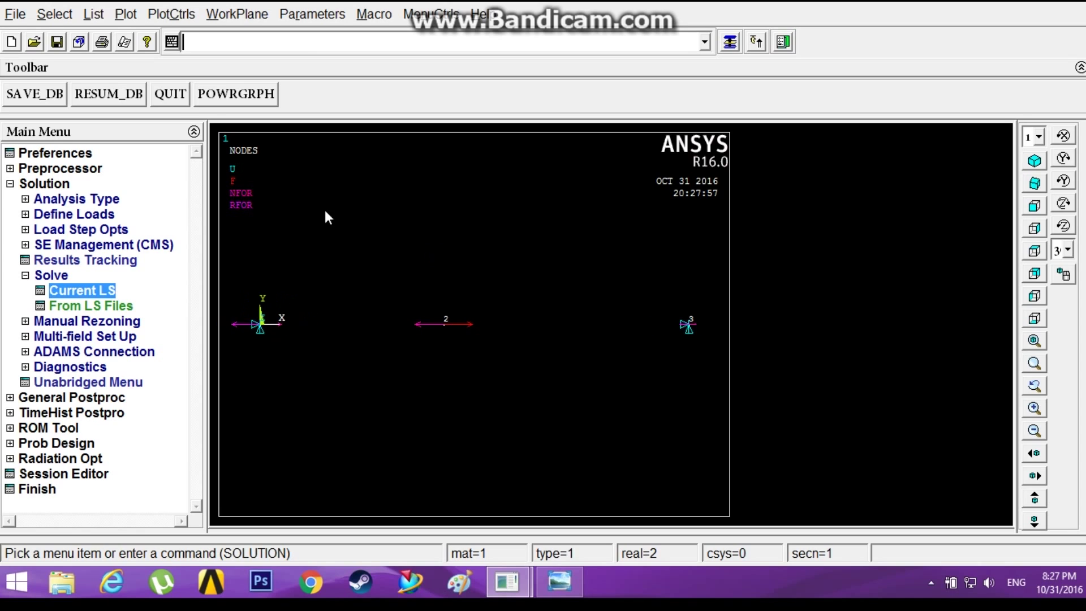
Switch the plot from elements to nodes and back to the bar's elements, keeping loads and reactions shown.
left_click(125, 14)
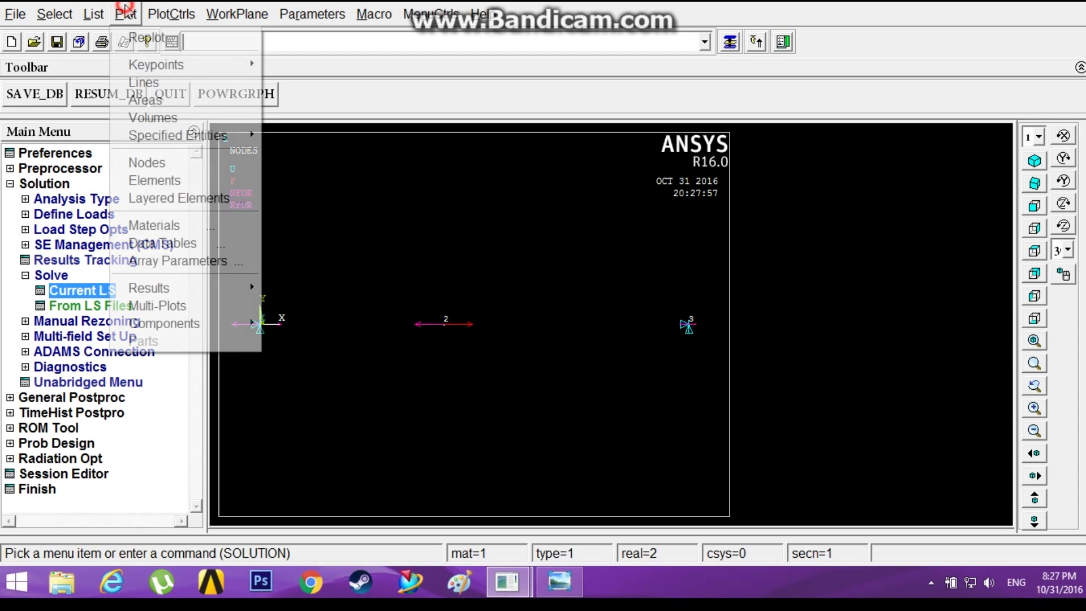
left_click(159, 180)
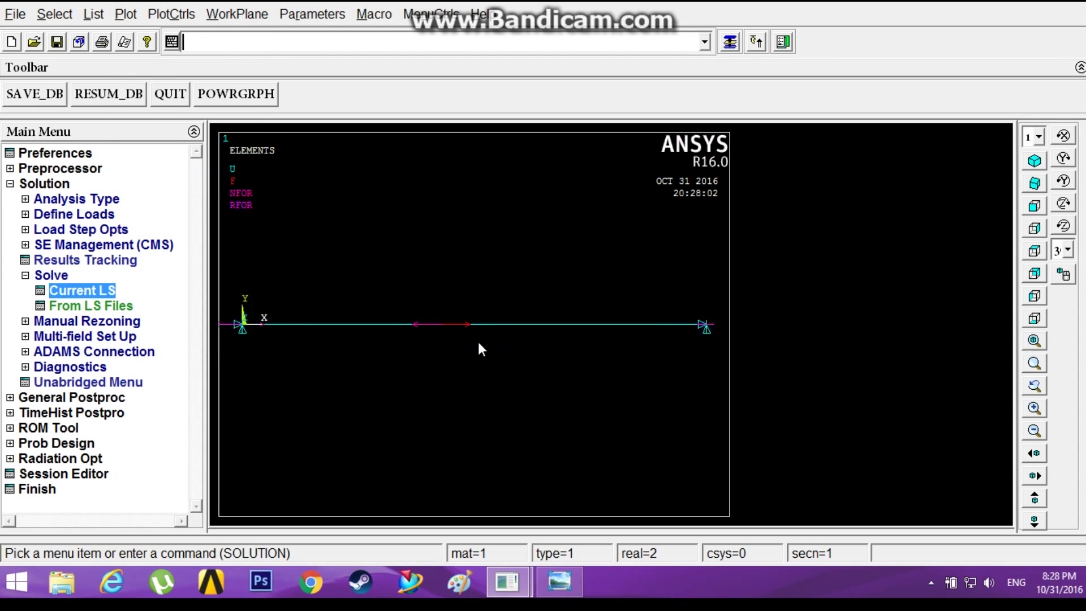
left_click(126, 14)
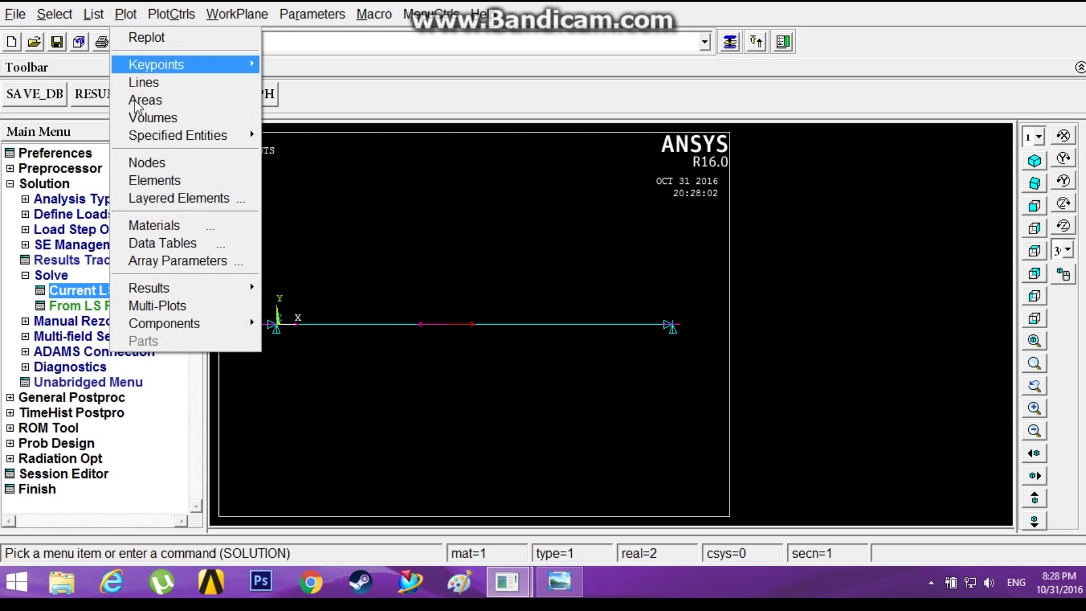
left_click(149, 162)
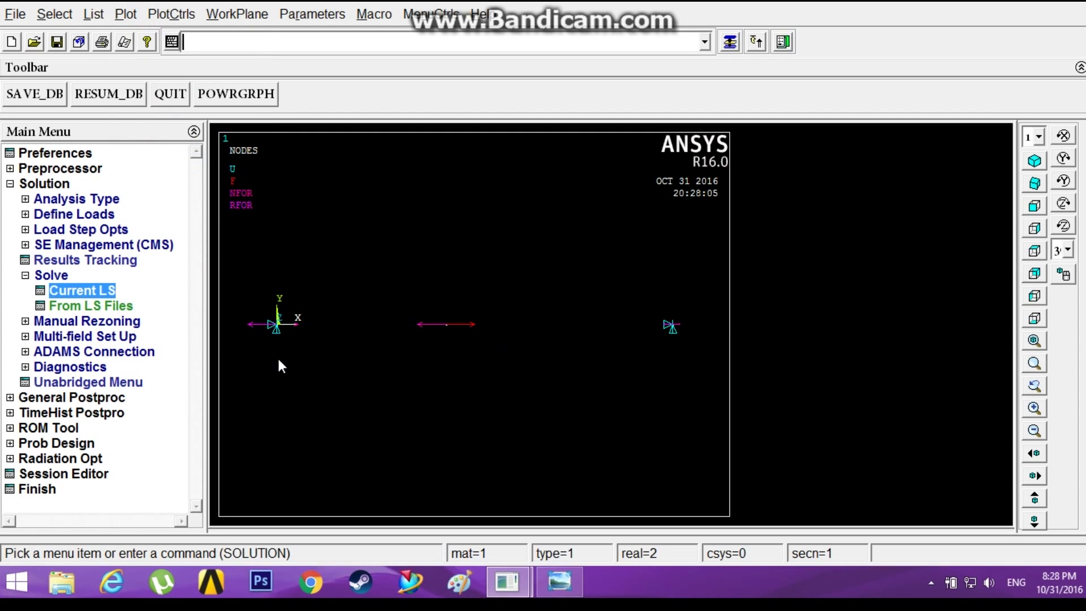
left_click(93, 15)
mouse_move(124, 15)
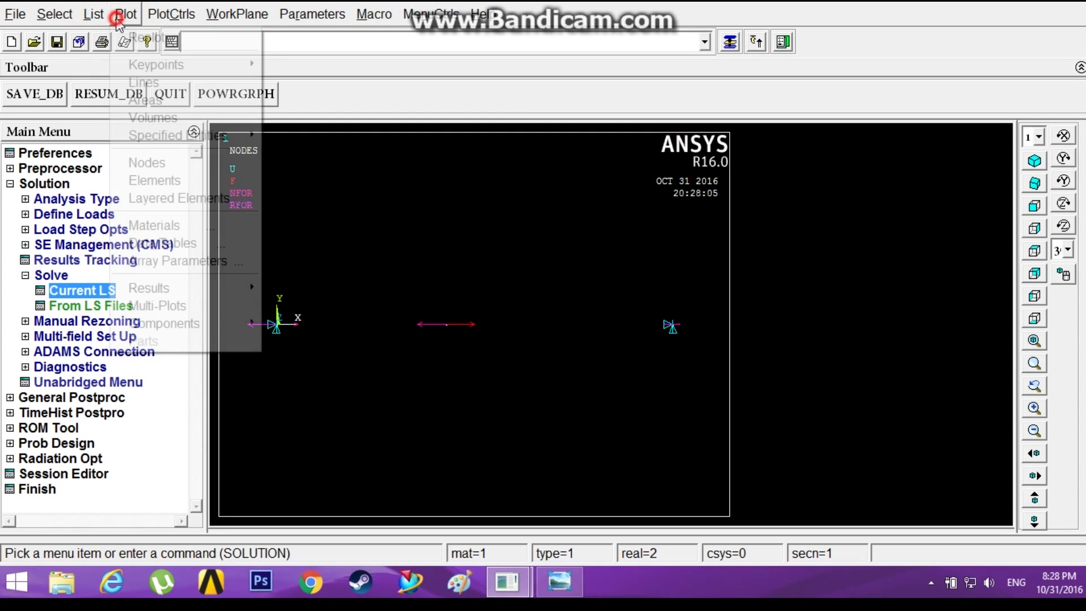
left_click(152, 180)
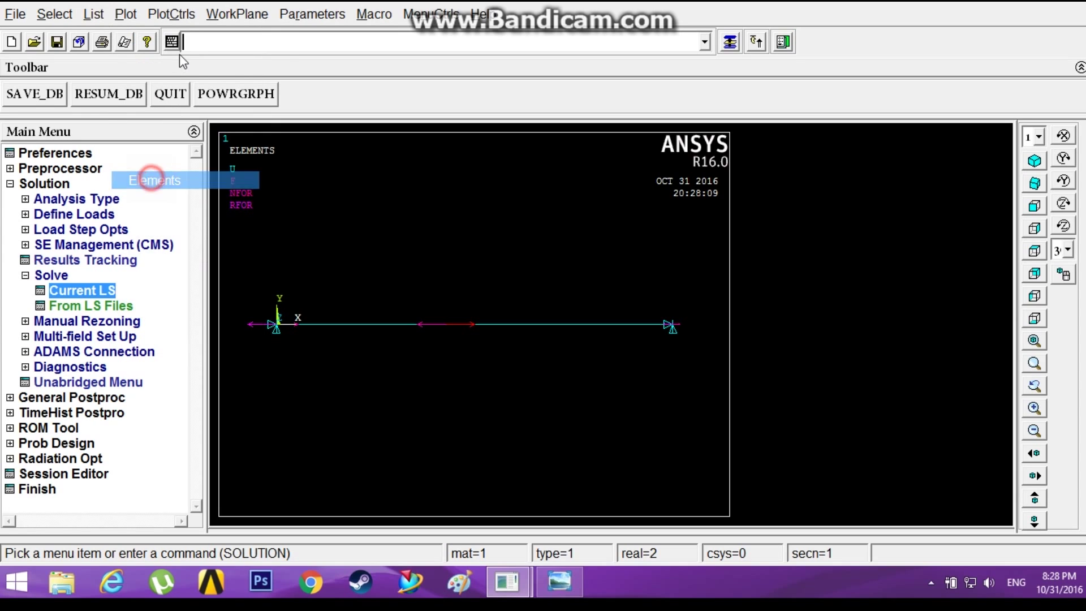
Turn on ESHAPE in Size and Shape so elements display their real cross-sections.
left_click(174, 15)
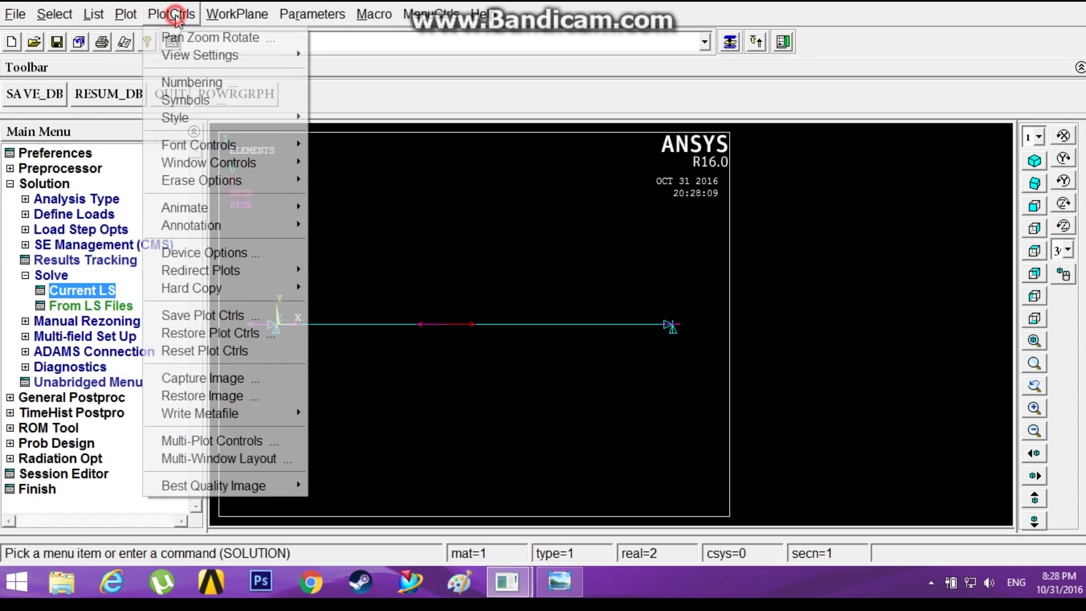
mouse_move(279, 120)
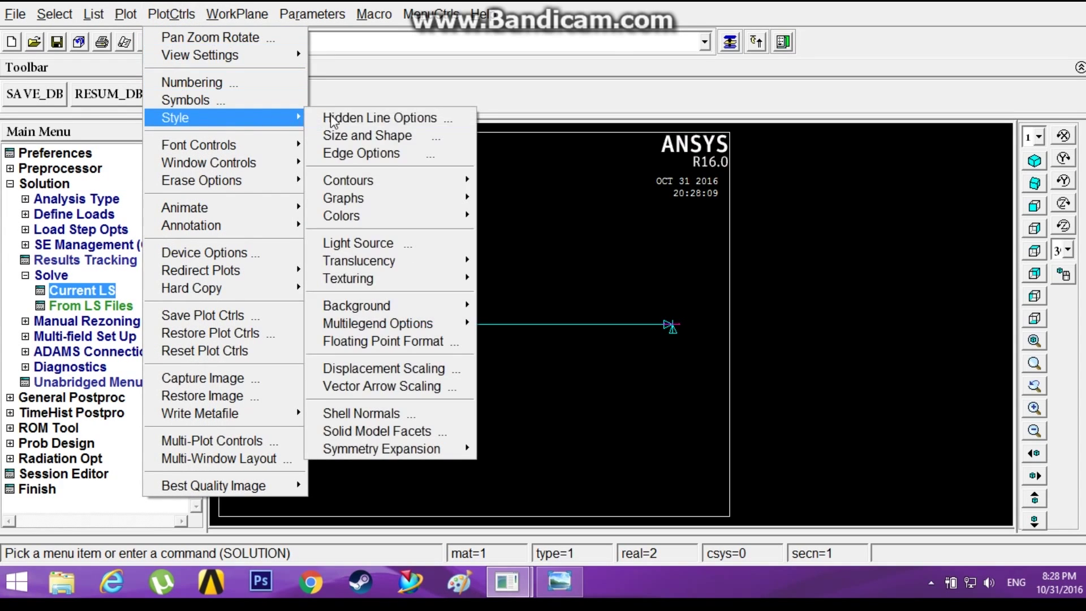
left_click(330, 135)
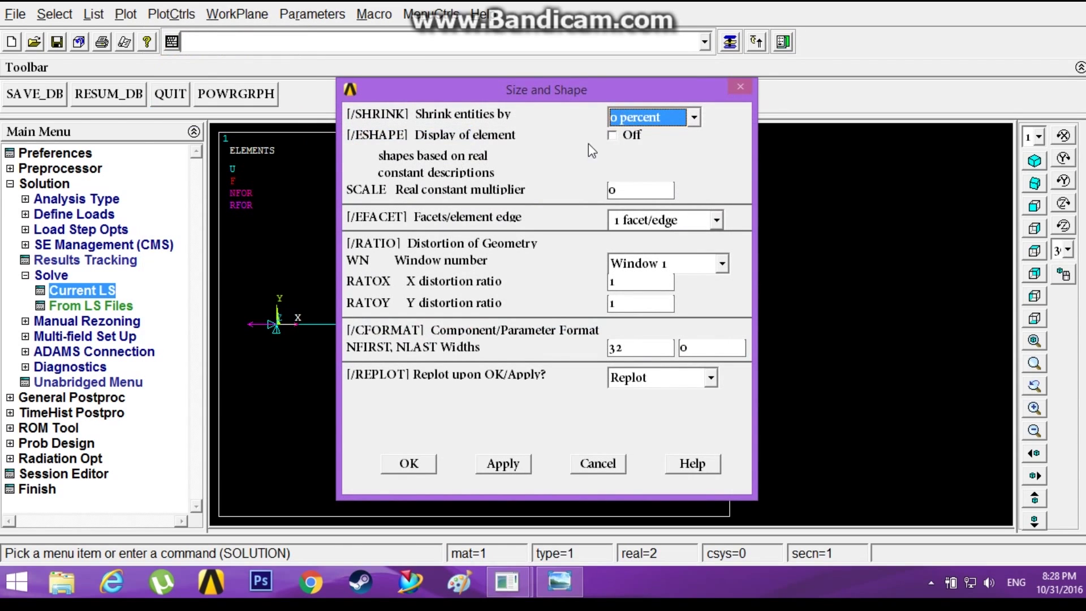
left_click(613, 137)
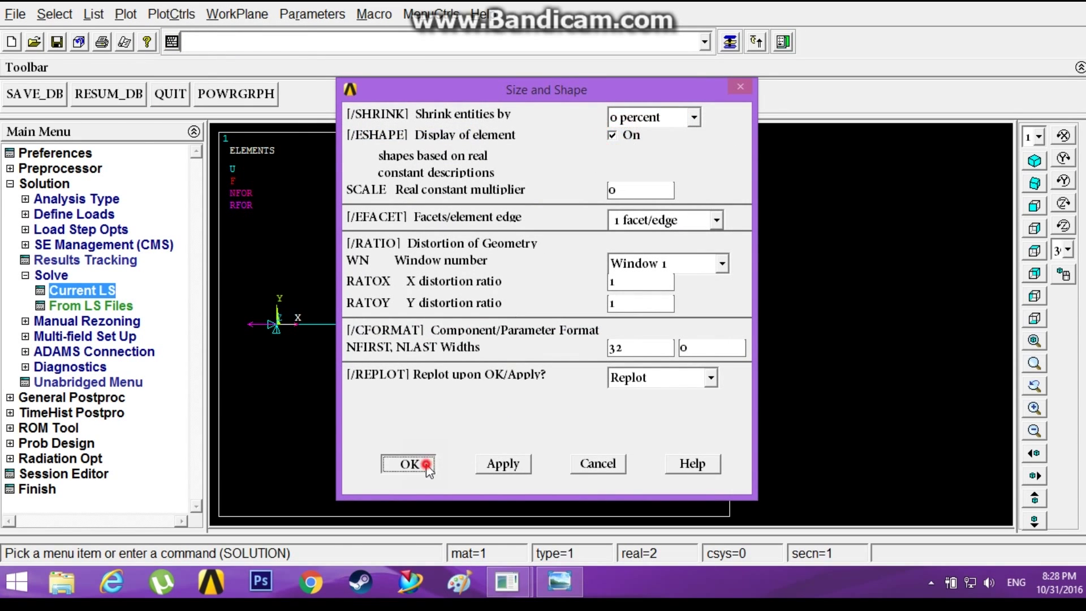
left_click(409, 463)
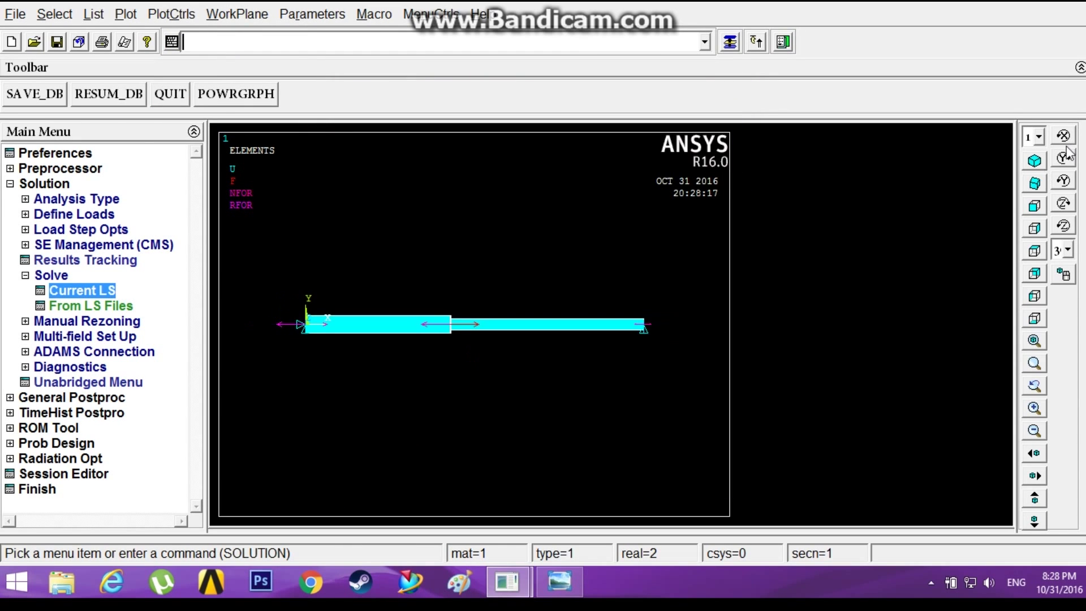
View the stepped bar in isometric, oblique and front views, then collapse Solve in the Main Menu.
left_click(1034, 161)
left_click(1034, 184)
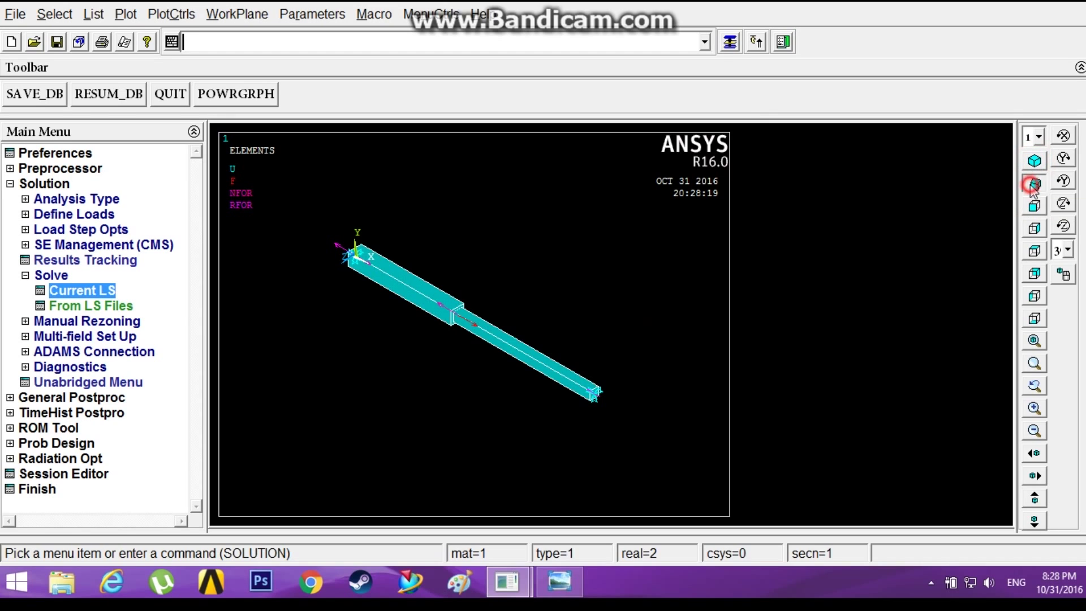
left_click(1034, 205)
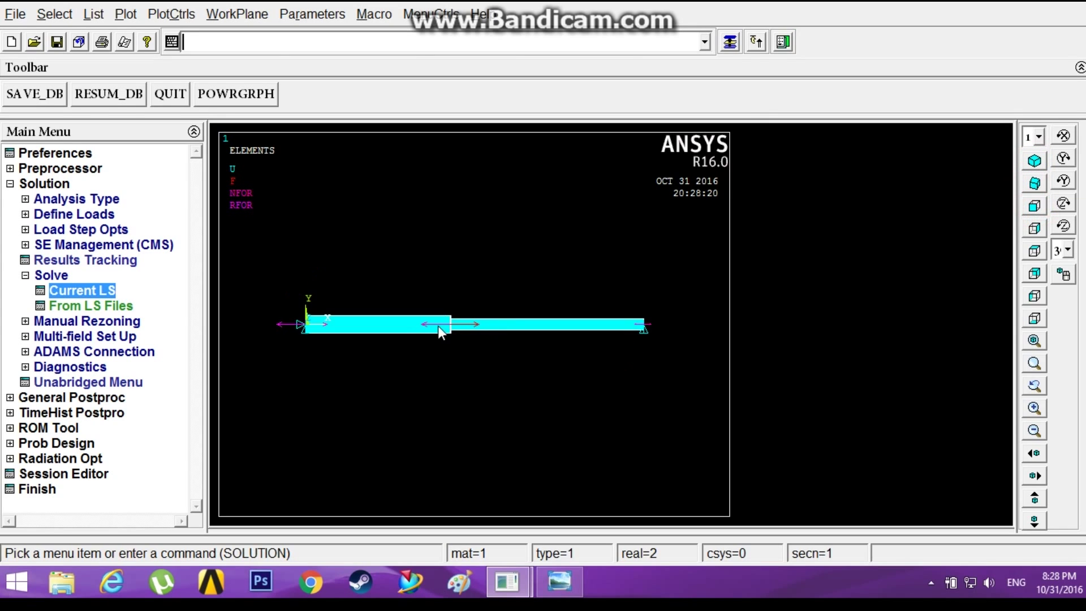
left_click(32, 276)
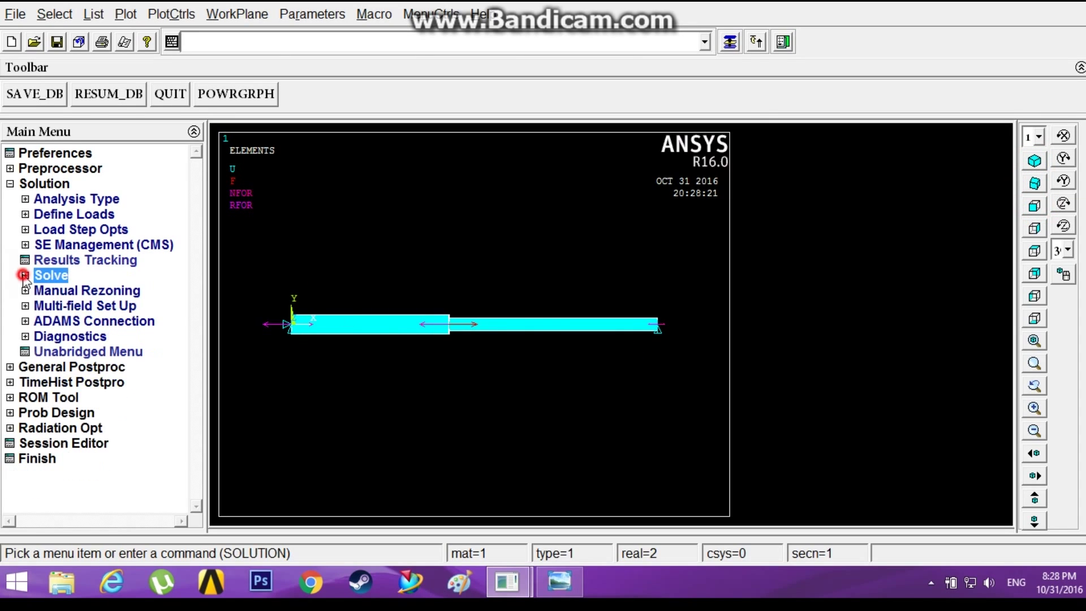
Plot the deformed shape with the undeformed outline (Def + undeformed), showing DMX 0.162162.
left_click(13, 368)
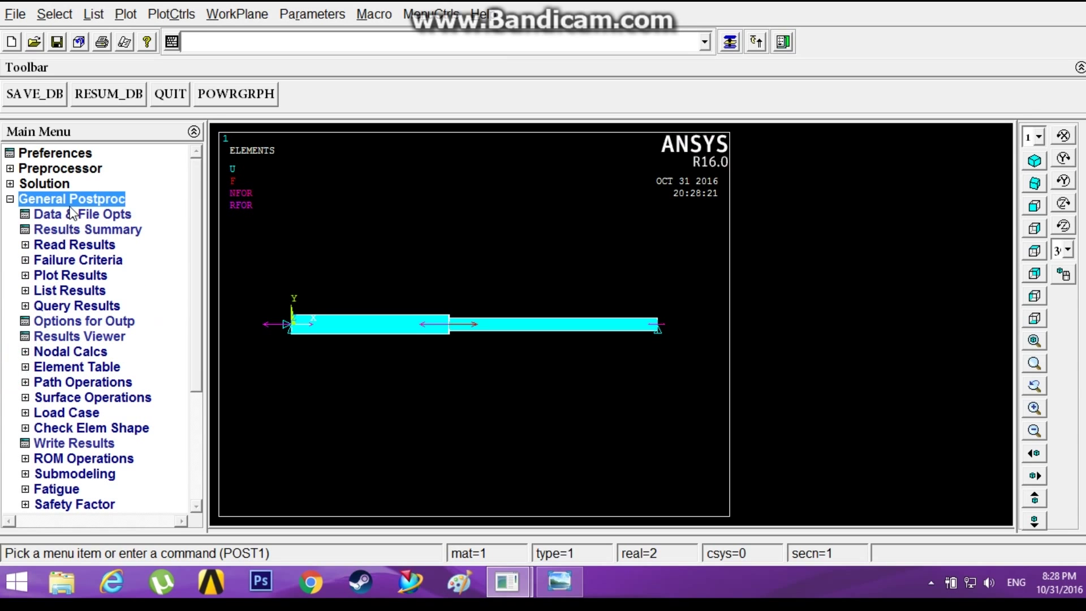
left_click(69, 276)
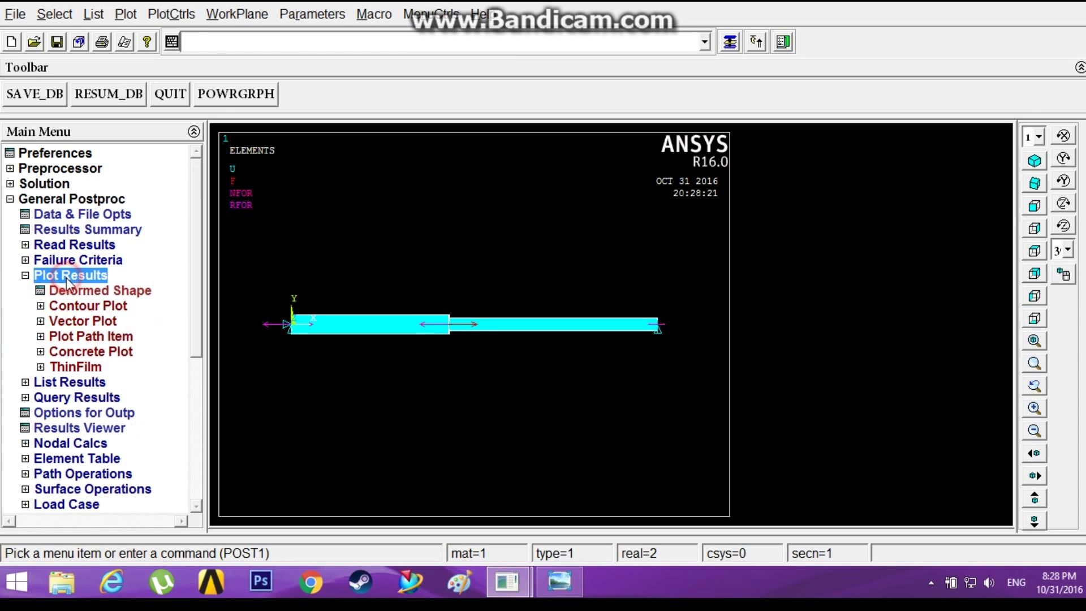
left_click(75, 290)
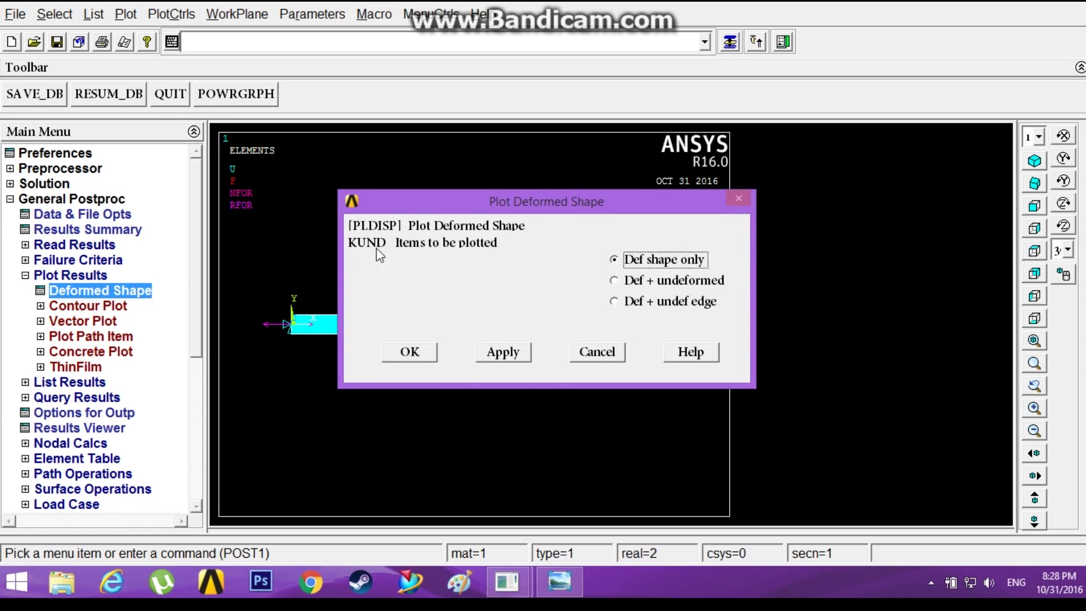
left_click(613, 280)
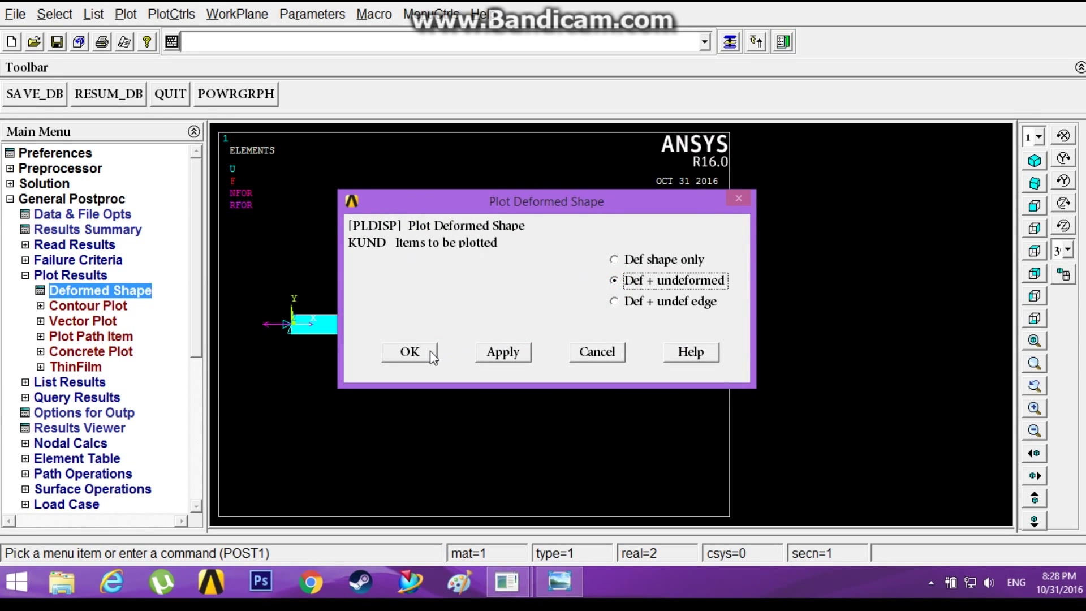
left_click(409, 352)
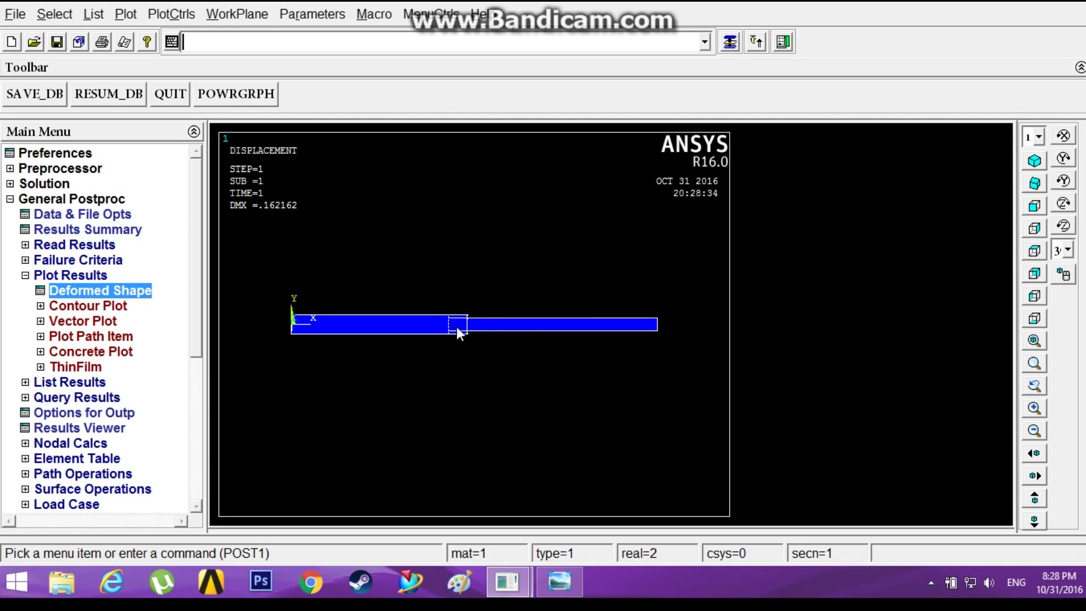
left_click(171, 14)
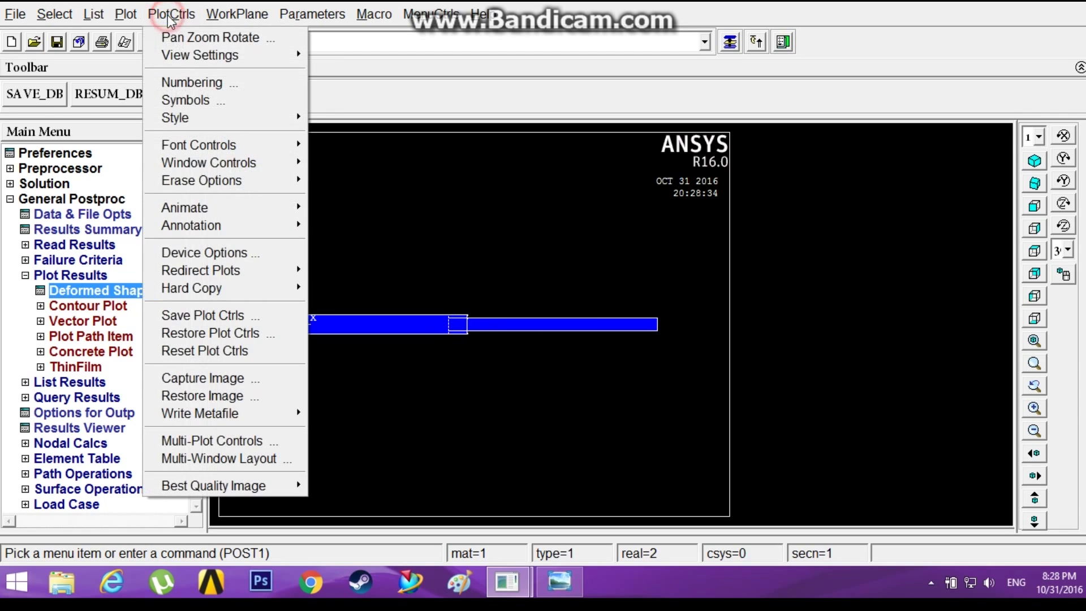
mouse_move(249, 209)
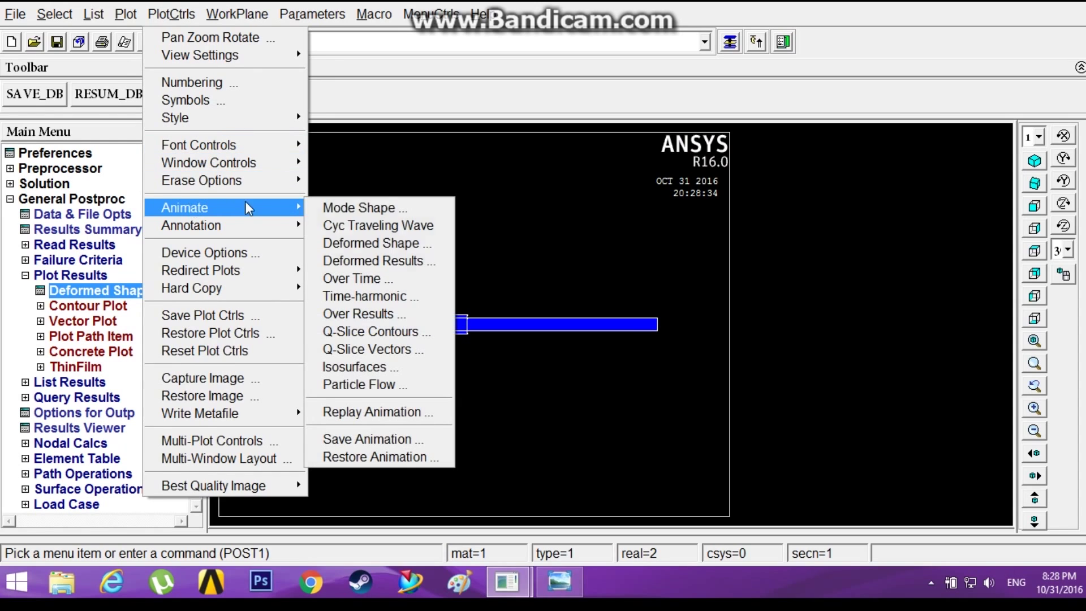
left_click(340, 243)
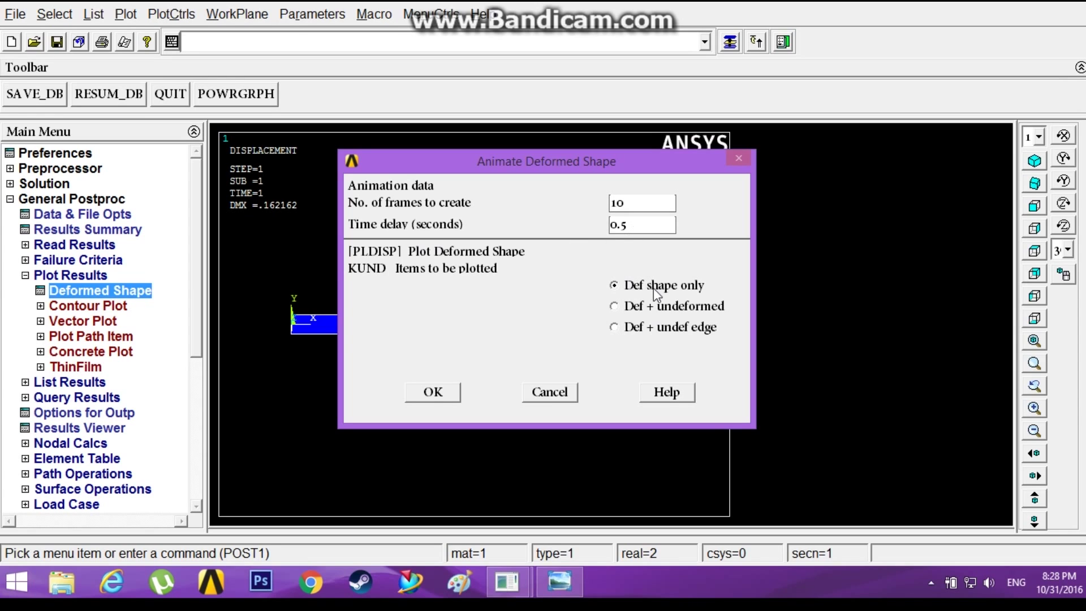
left_click(615, 306)
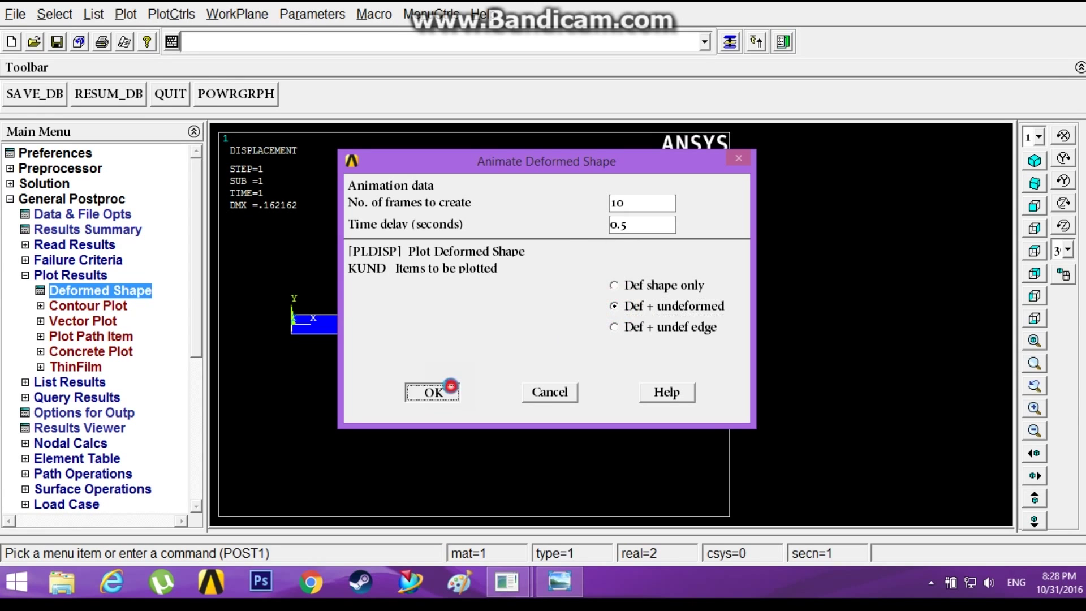
left_click(433, 392)
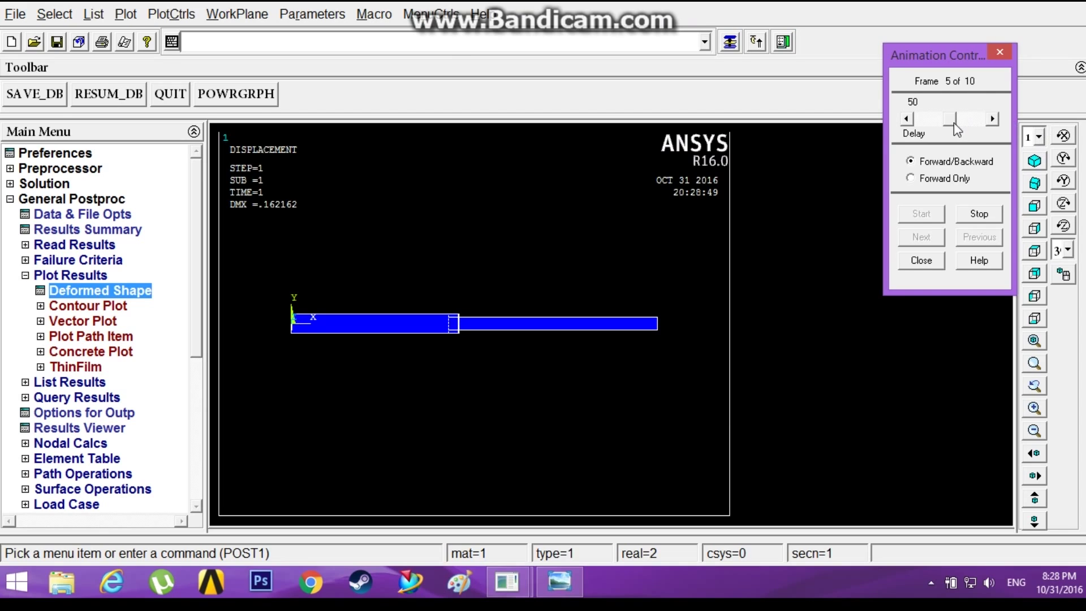
left_click_drag(952, 121, 935, 121)
left_click(934, 262)
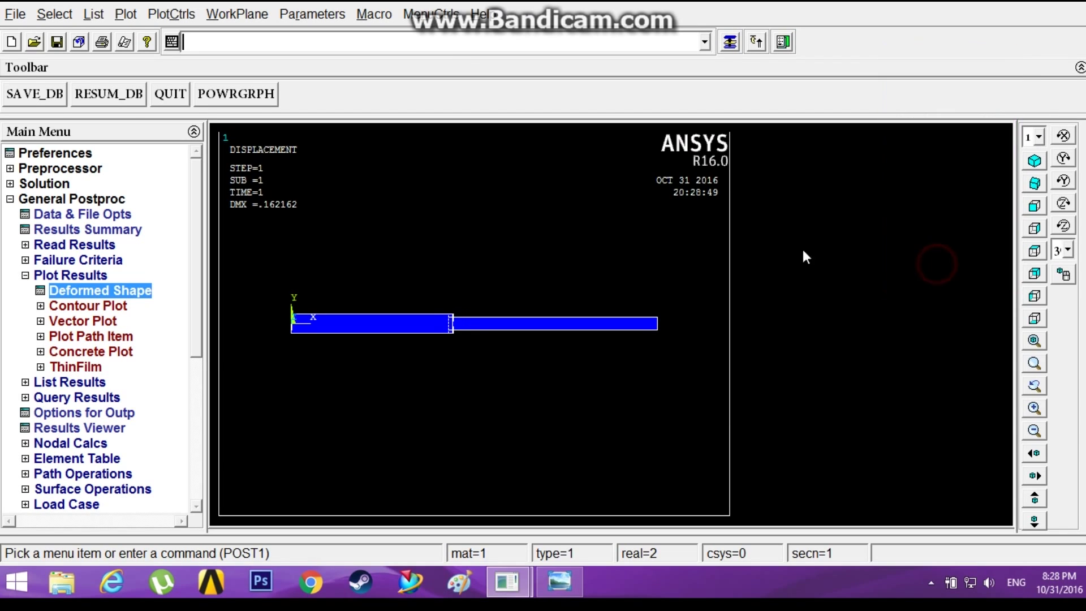
left_click(25, 276)
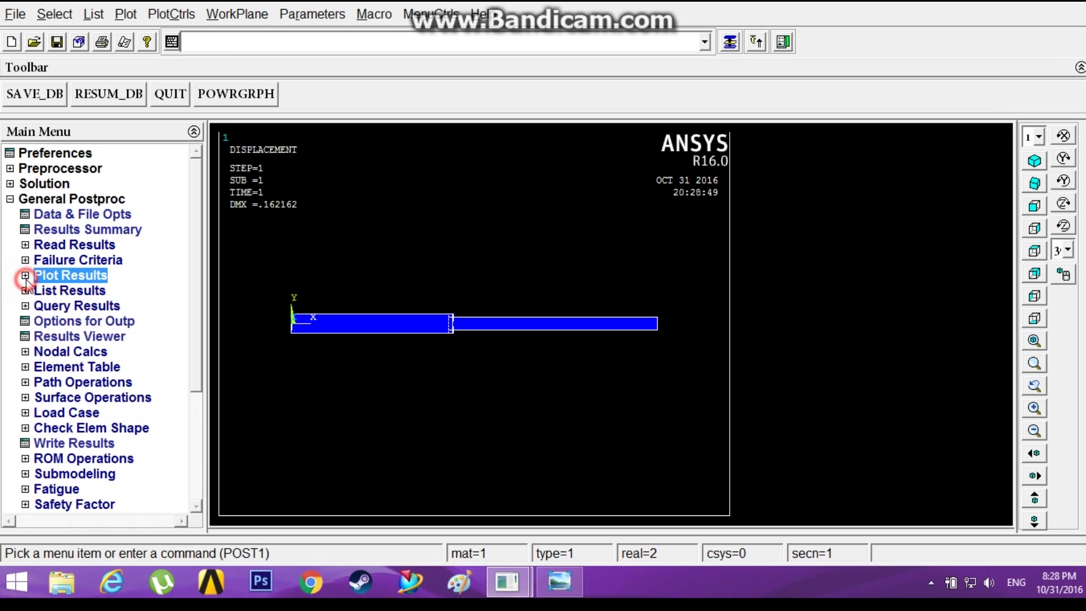
Contour the nodal X-Component of displacement (UX), ranging from 0 to 0.162162.
double_click(62, 278)
left_click(83, 307)
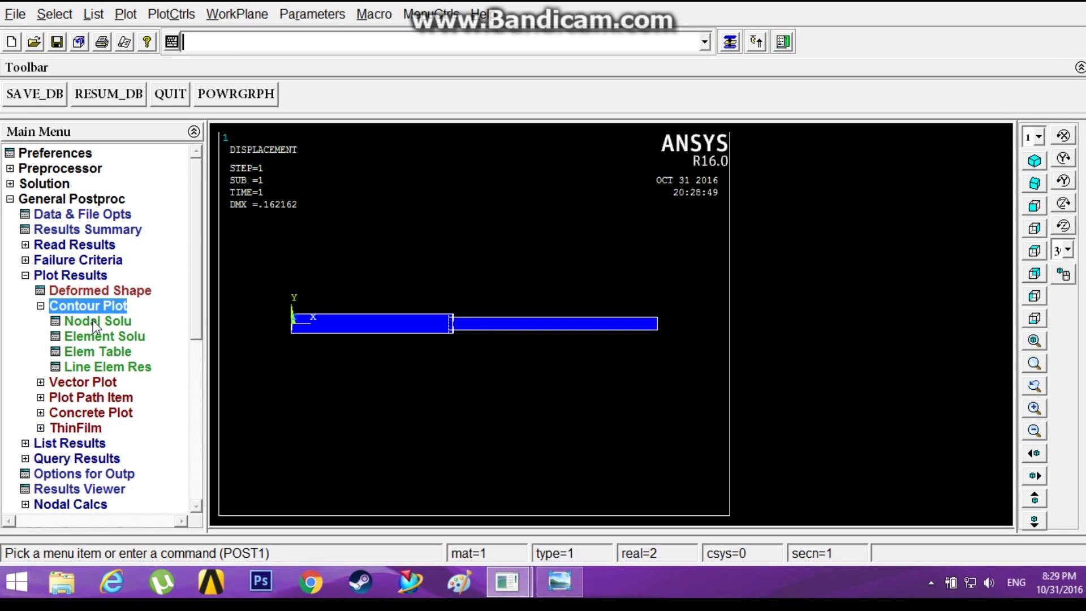
left_click(93, 320)
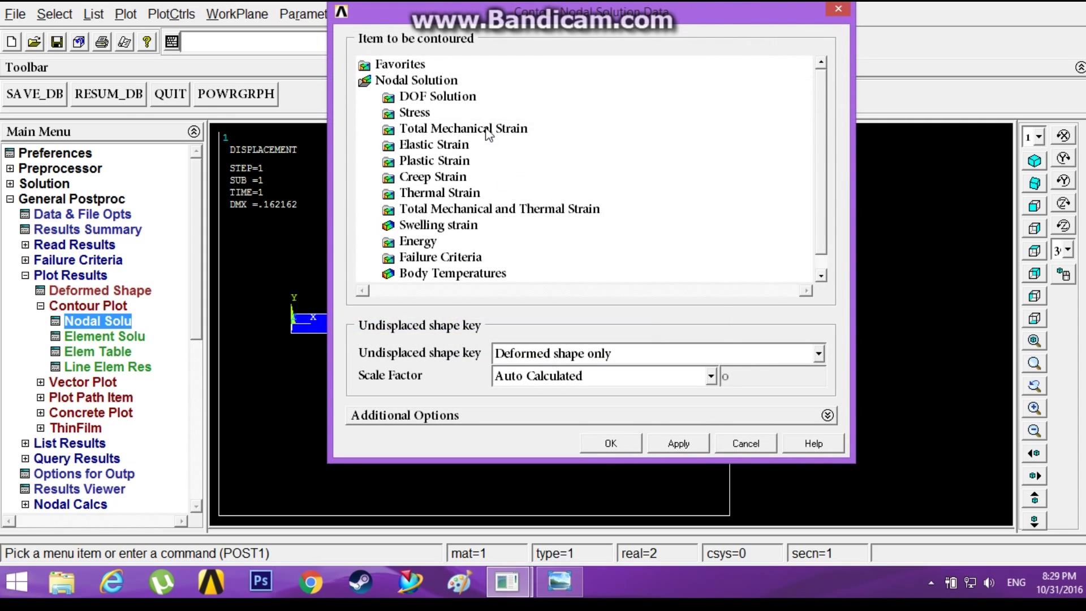
double_click(441, 97)
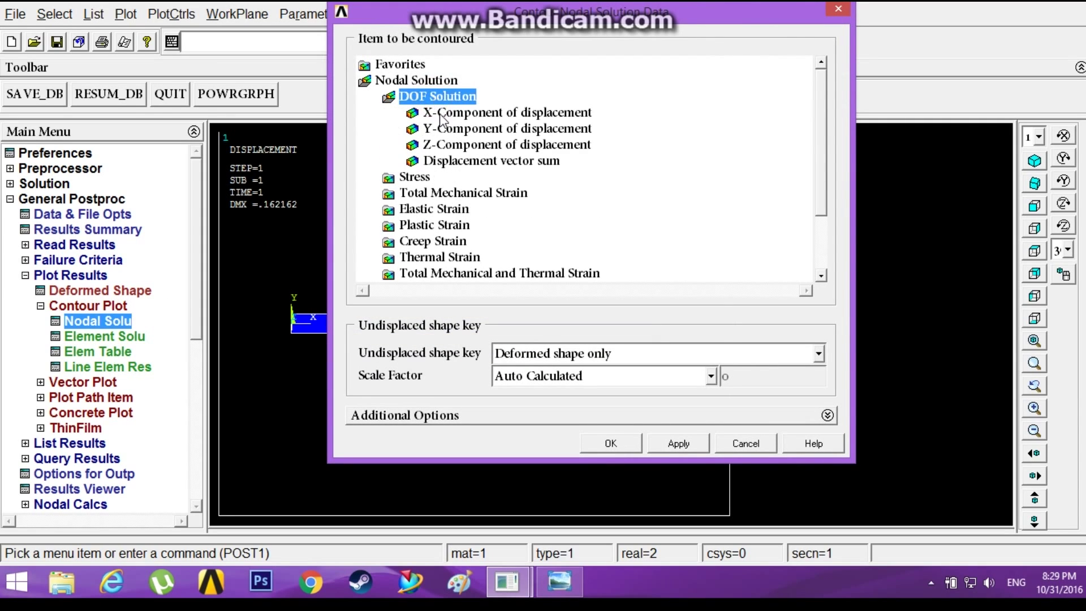
left_click(441, 112)
left_click(449, 161)
left_click(450, 113)
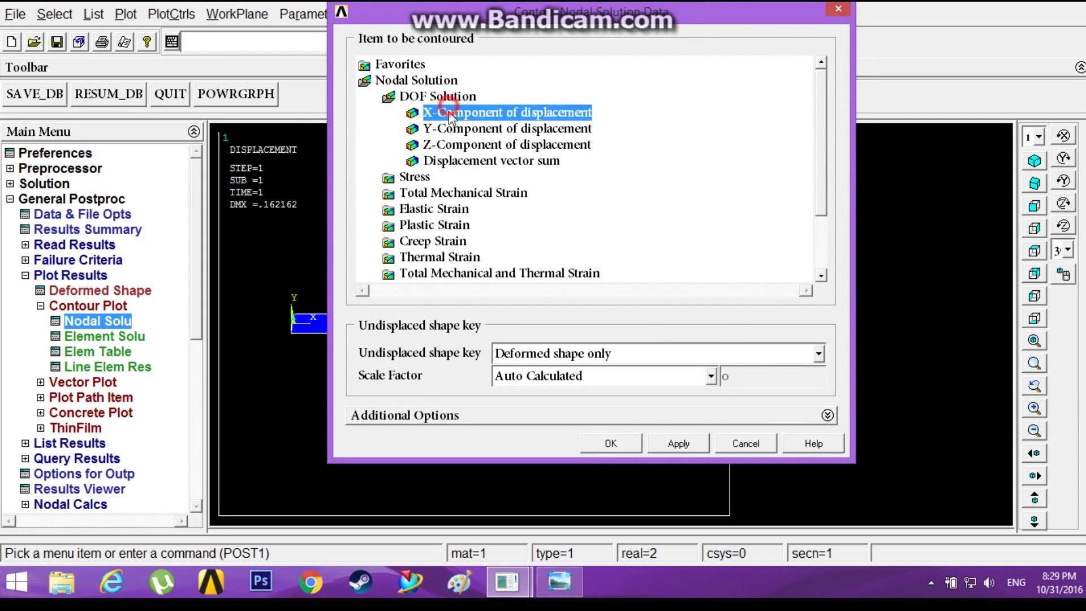
left_click(453, 172)
left_click(463, 116)
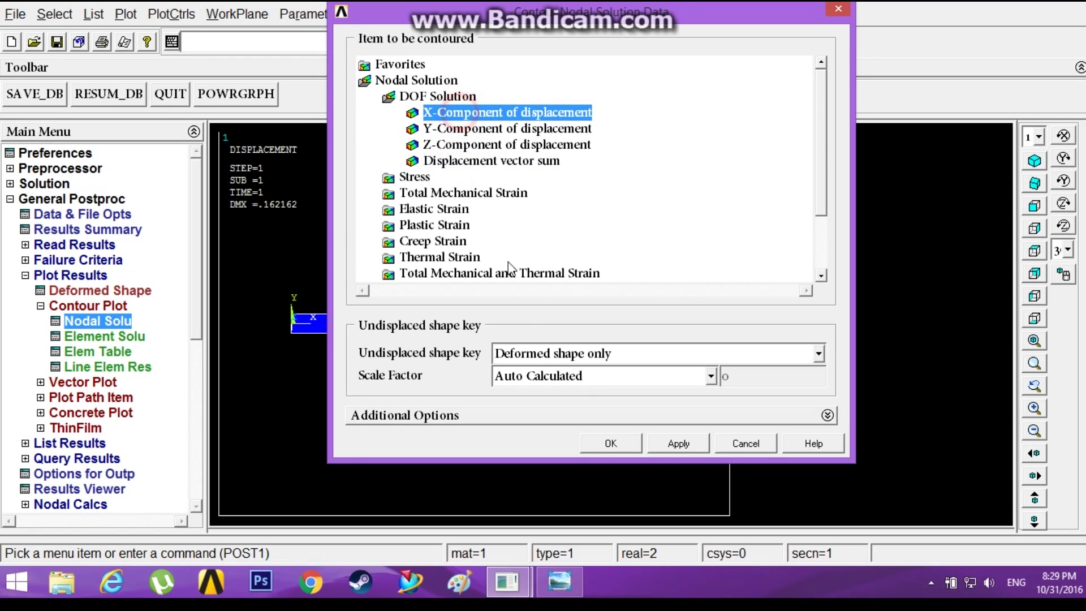
left_click(609, 441)
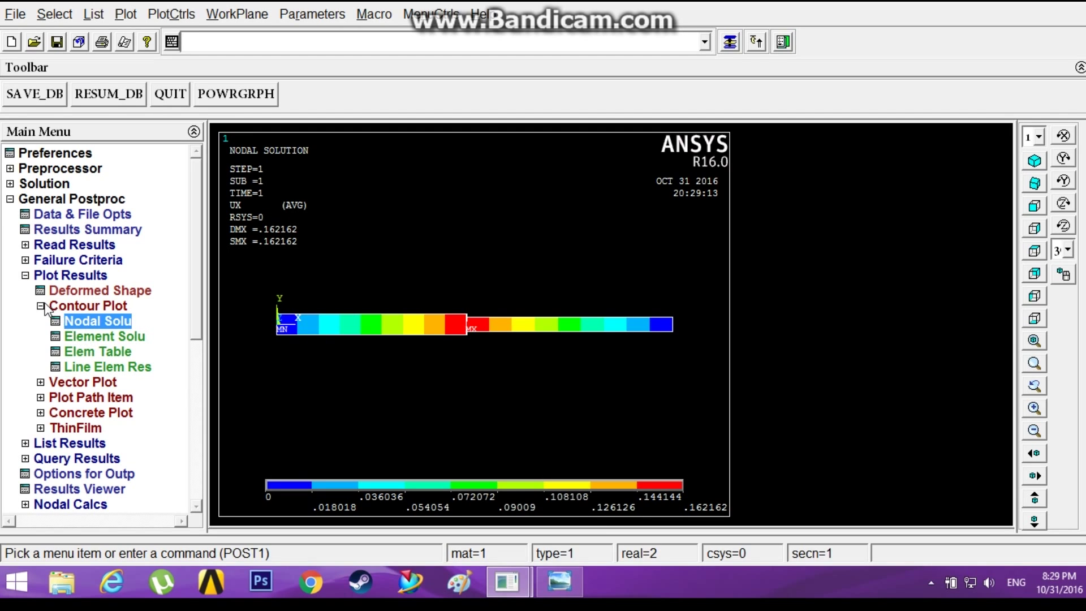
Plot the element-solution X-Component of stress contour (SX from -81.0811 to 108.108).
left_click(94, 336)
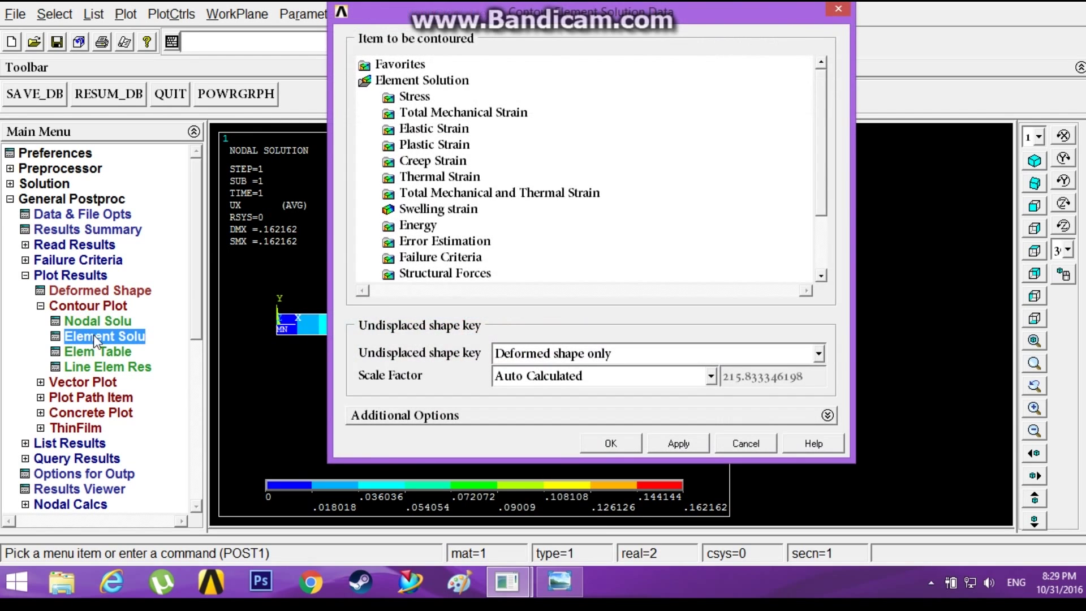
double_click(419, 97)
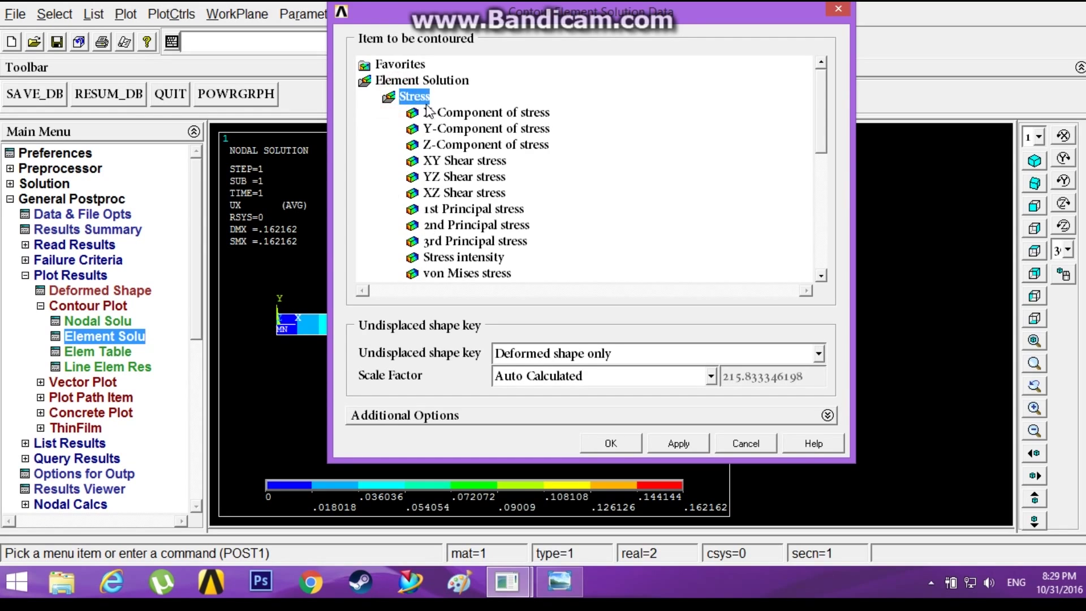
left_click(428, 111)
left_click(604, 442)
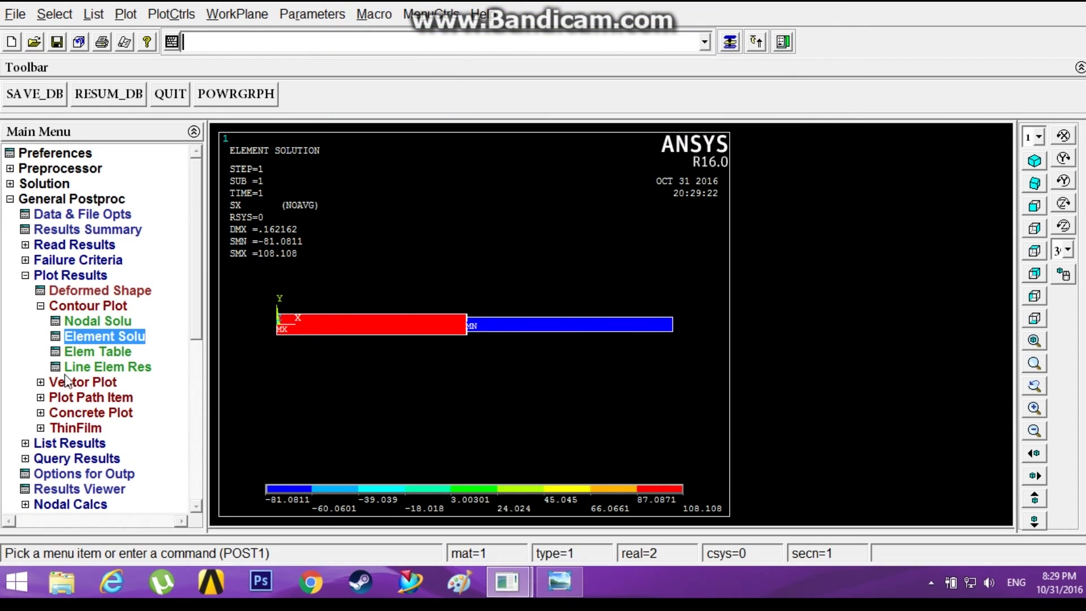
Plot the element X-Component of elastic strain (EPELX) contour.
left_click(80, 337)
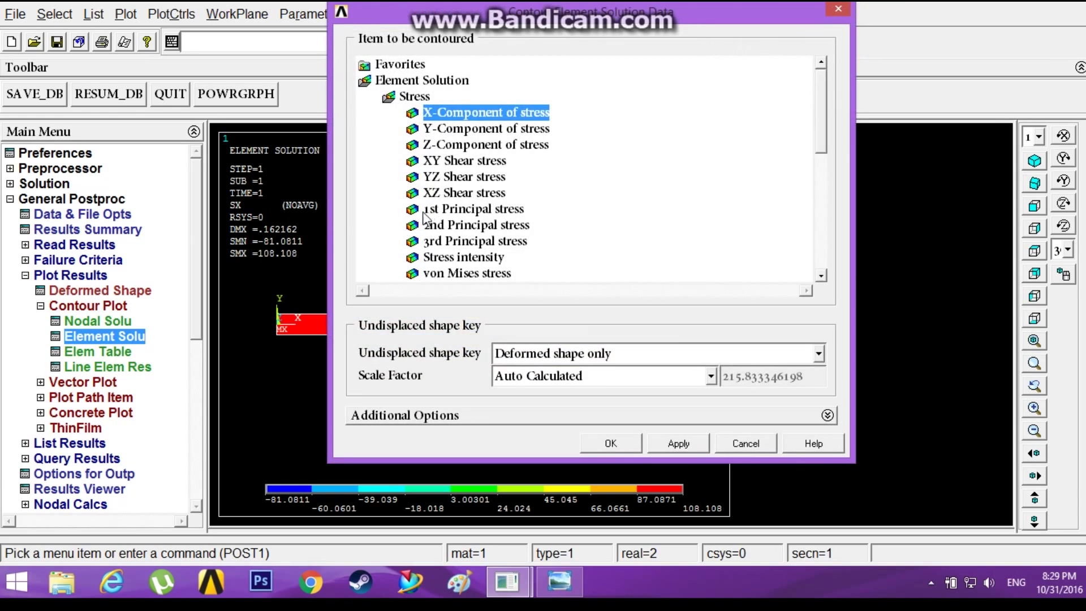
double_click(399, 98)
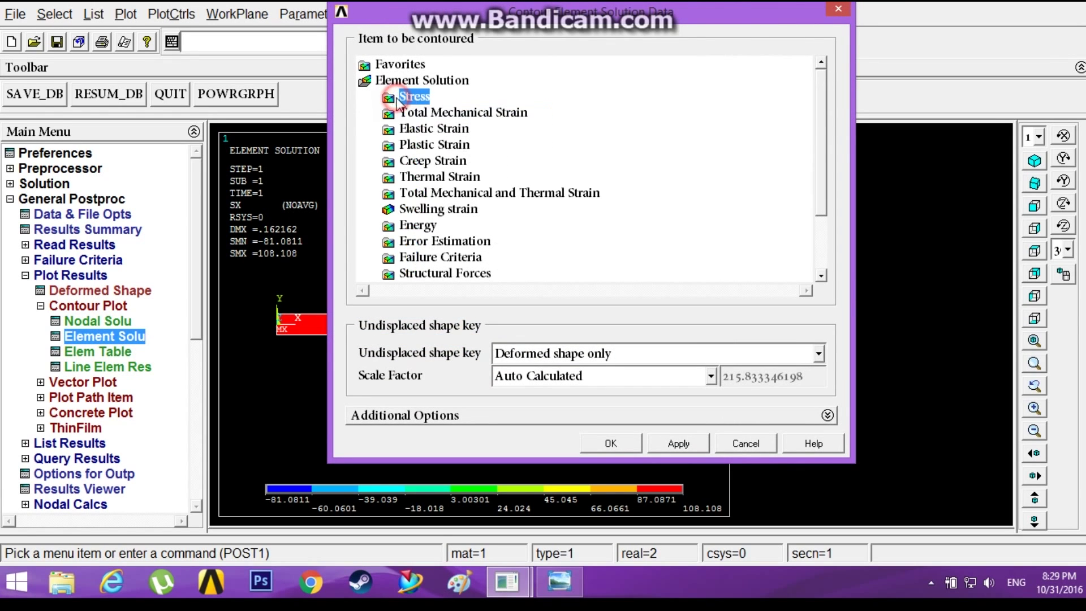
double_click(421, 129)
left_click(431, 145)
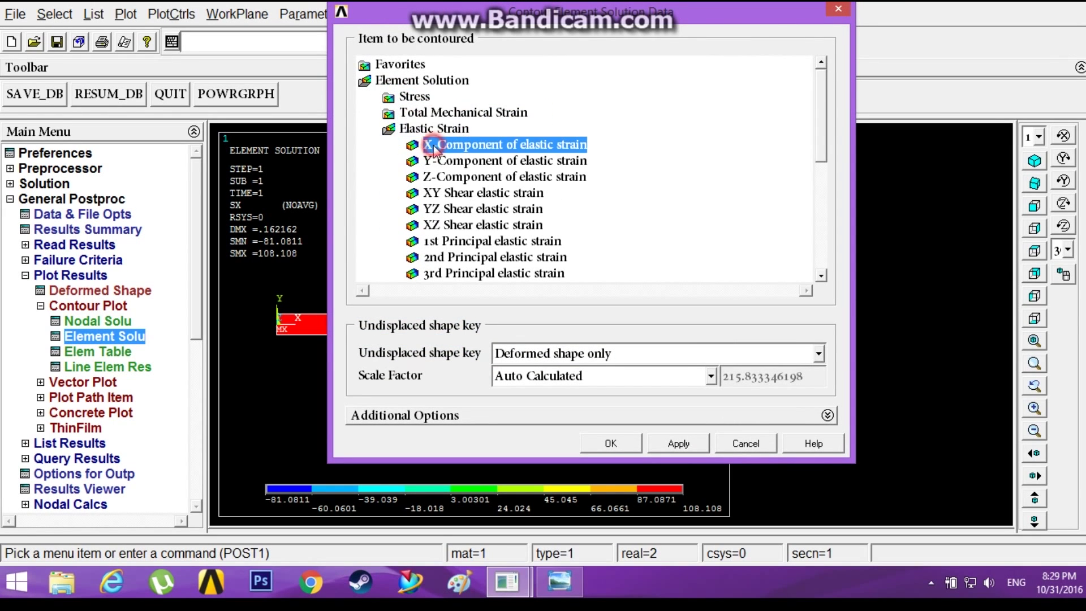
left_click(621, 444)
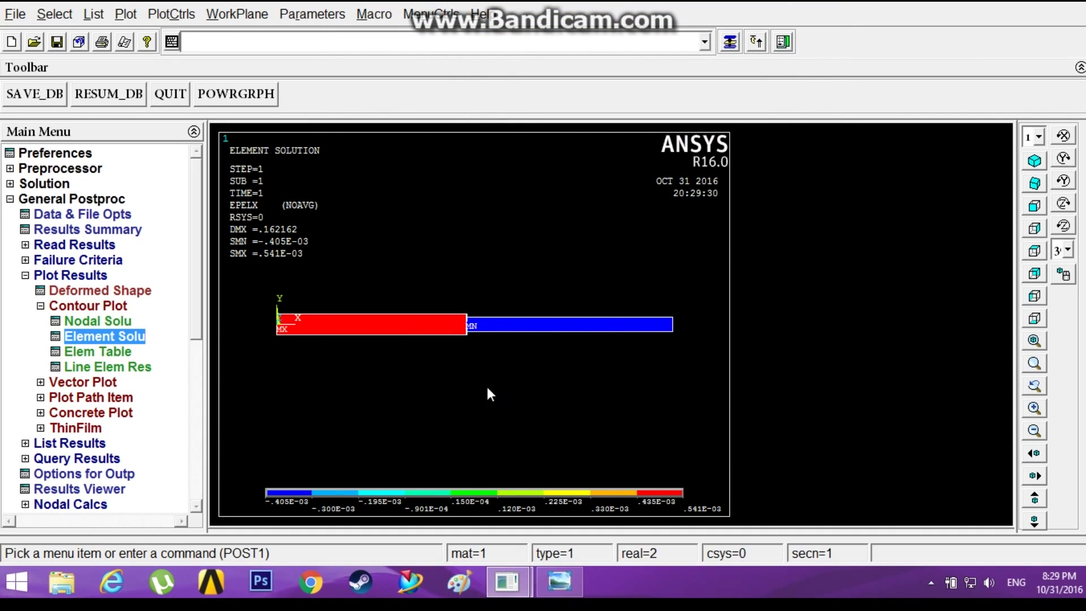
Plot the element Y-Component of elastic strain contour.
left_click(113, 338)
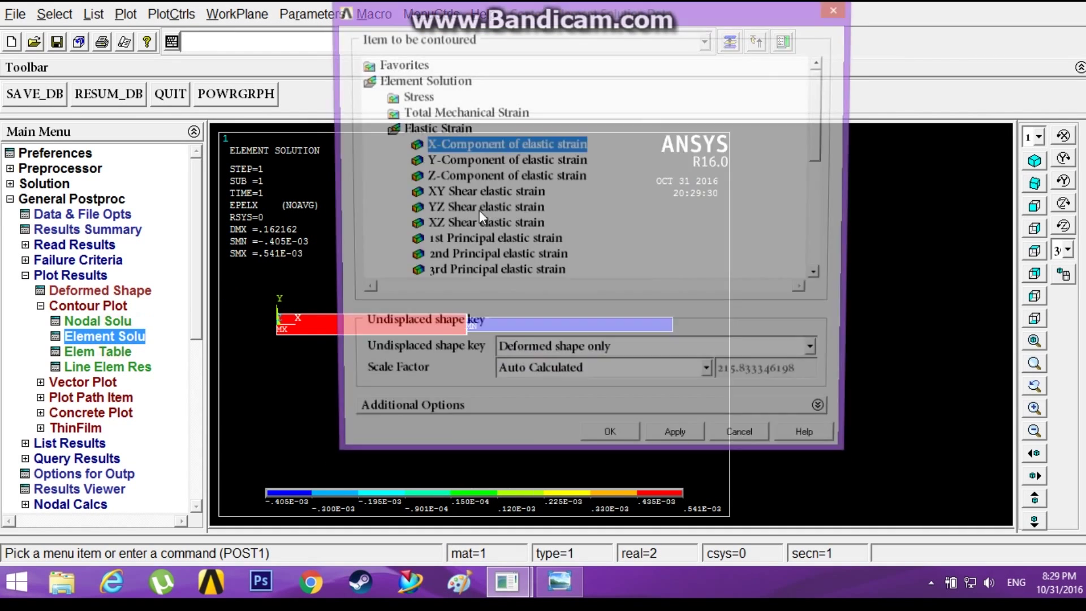
left_click(480, 161)
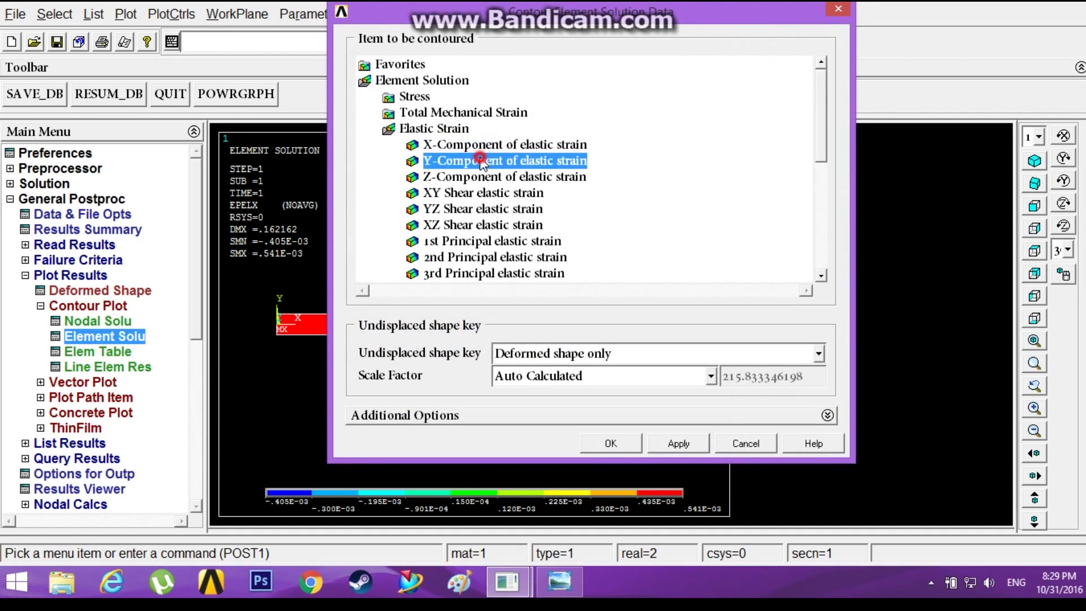
left_click(608, 444)
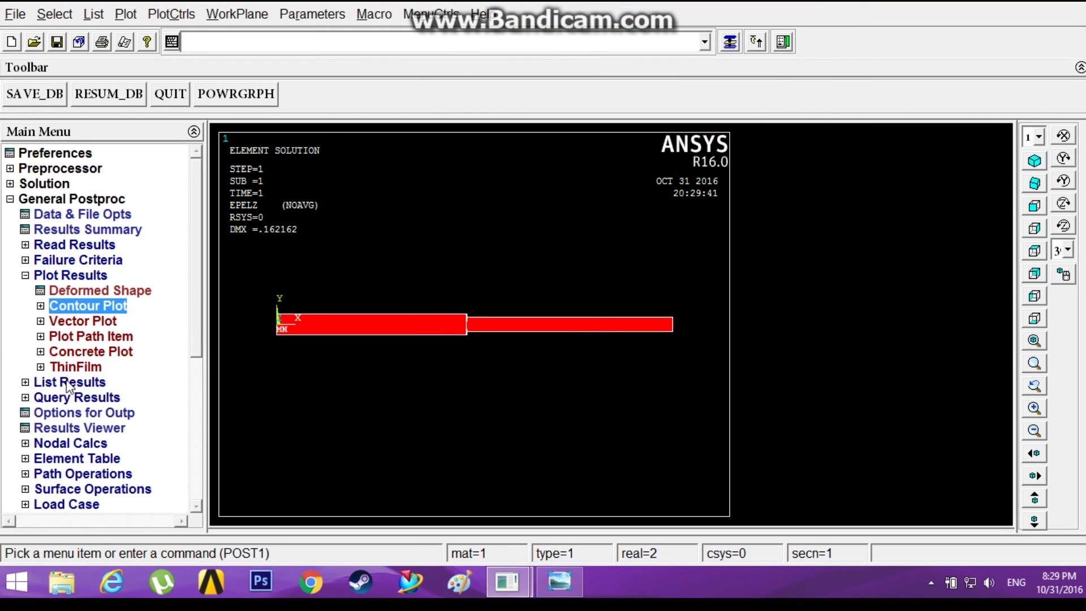
left_click(69, 383)
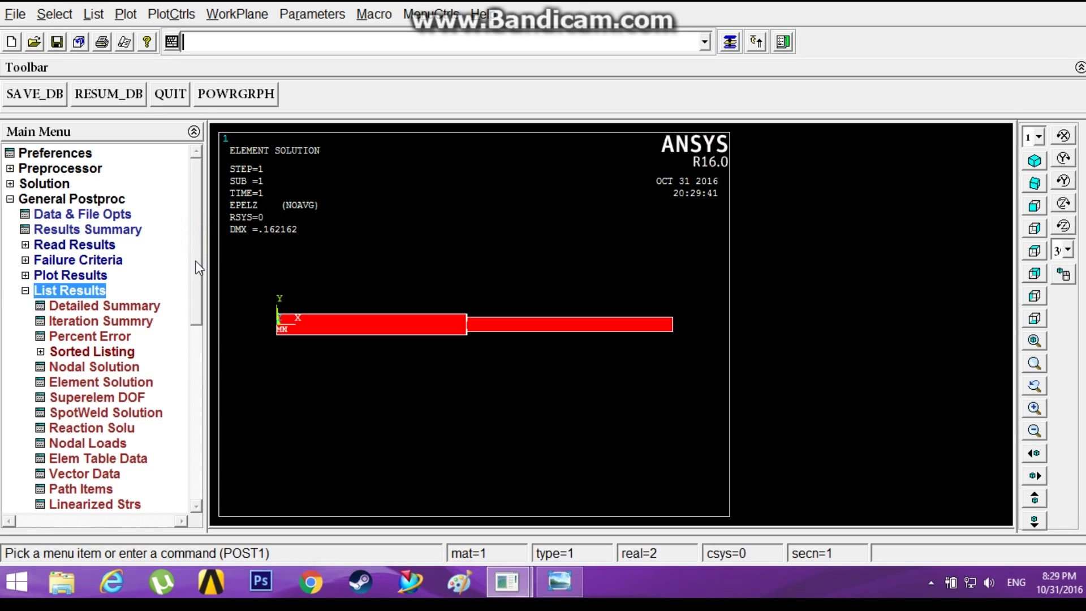
List nodal X-displacements as text (node 2 at 0.16216, nodes 1 and 3 zero), then close the listing.
left_click_drag(196, 260, 195, 299)
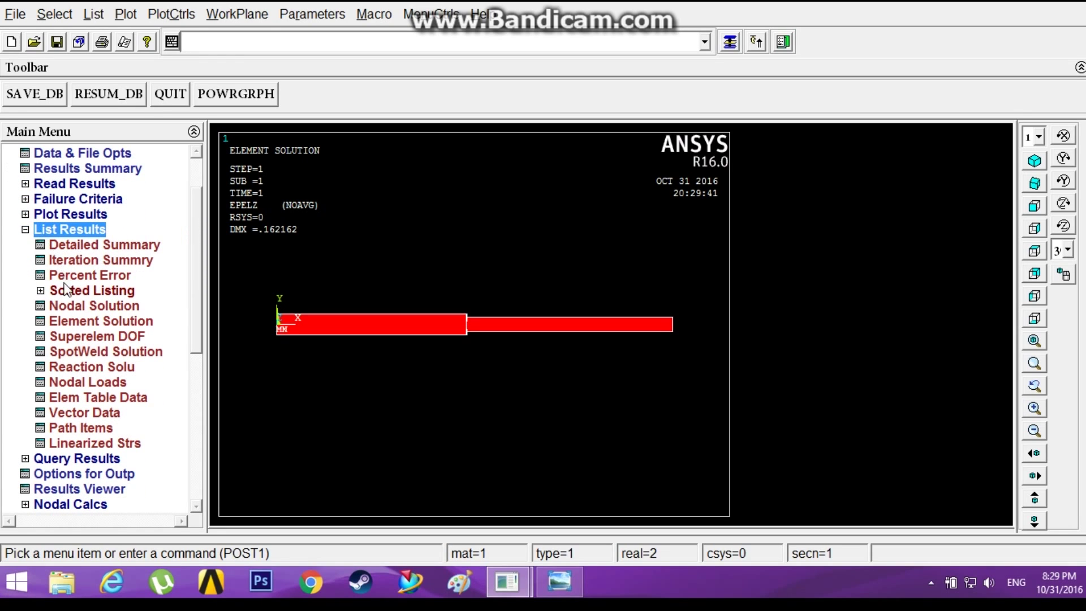
left_click(70, 307)
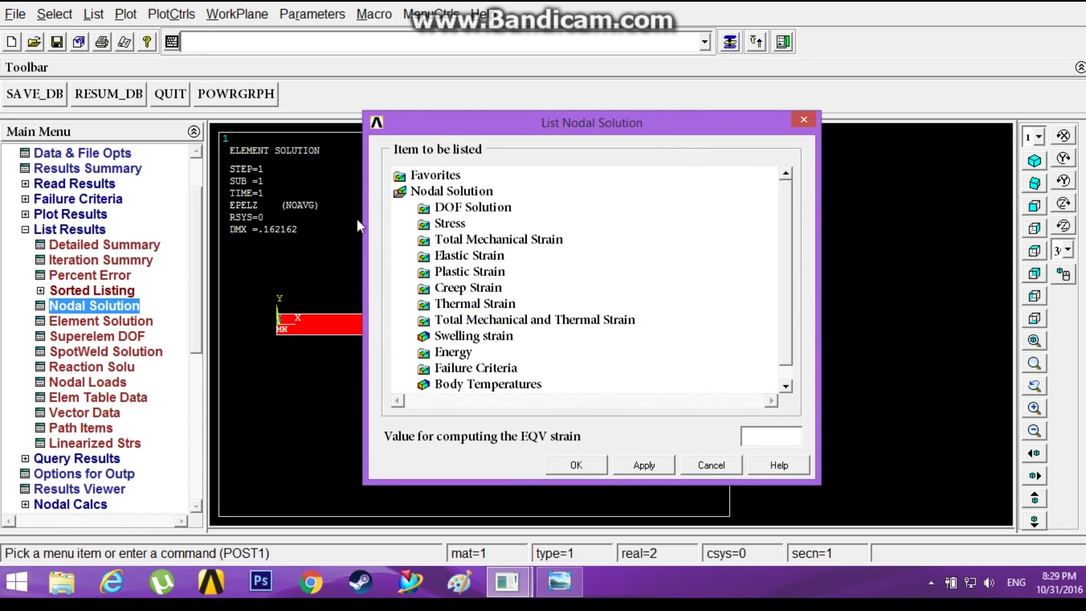
left_click(472, 207)
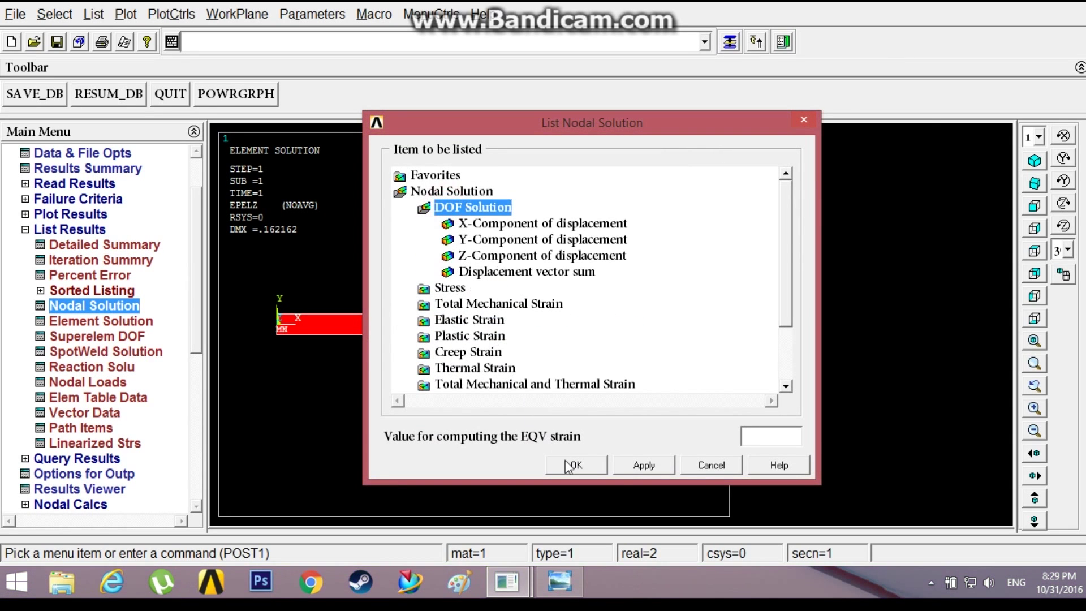
left_click(529, 225)
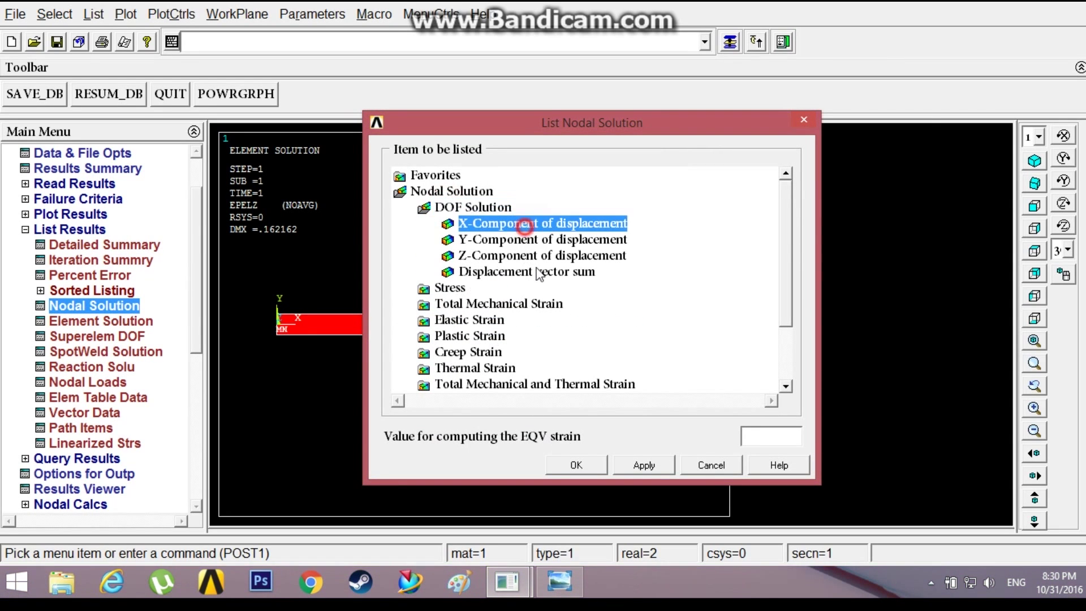
left_click(577, 465)
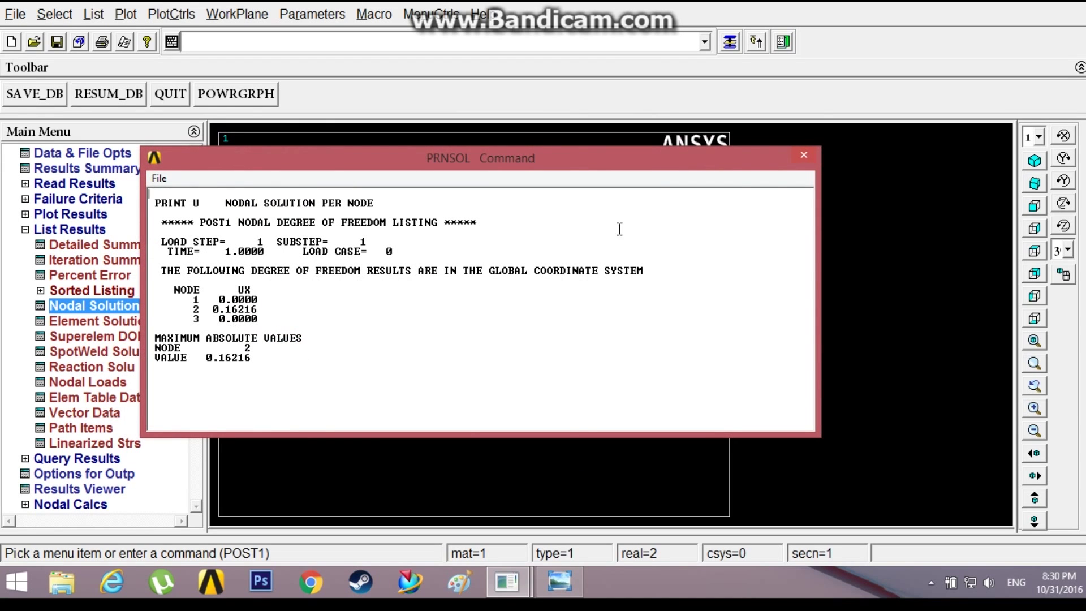
left_click(802, 156)
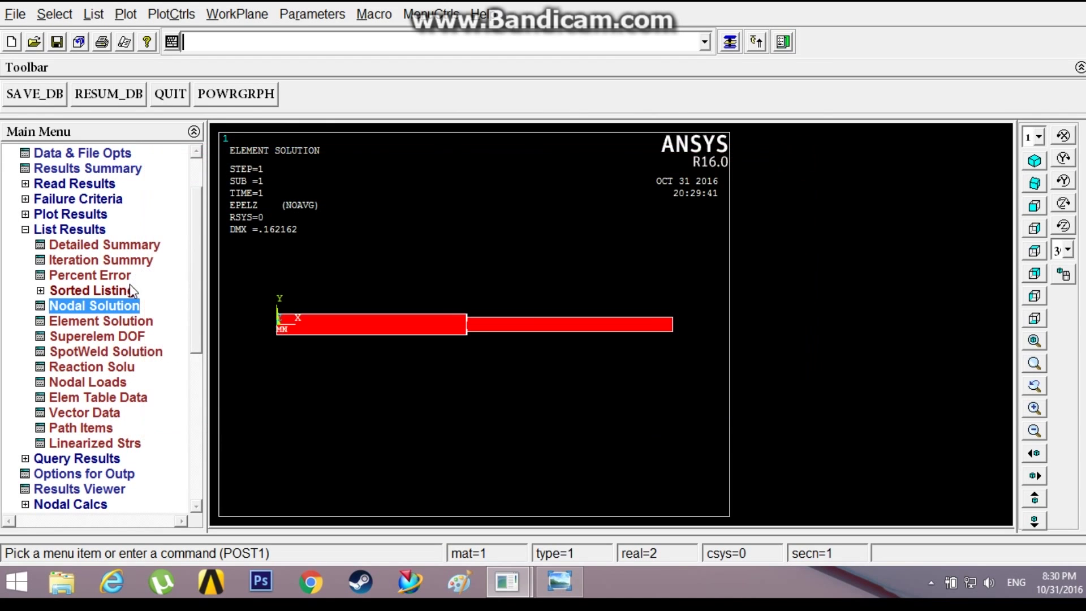
left_click(122, 321)
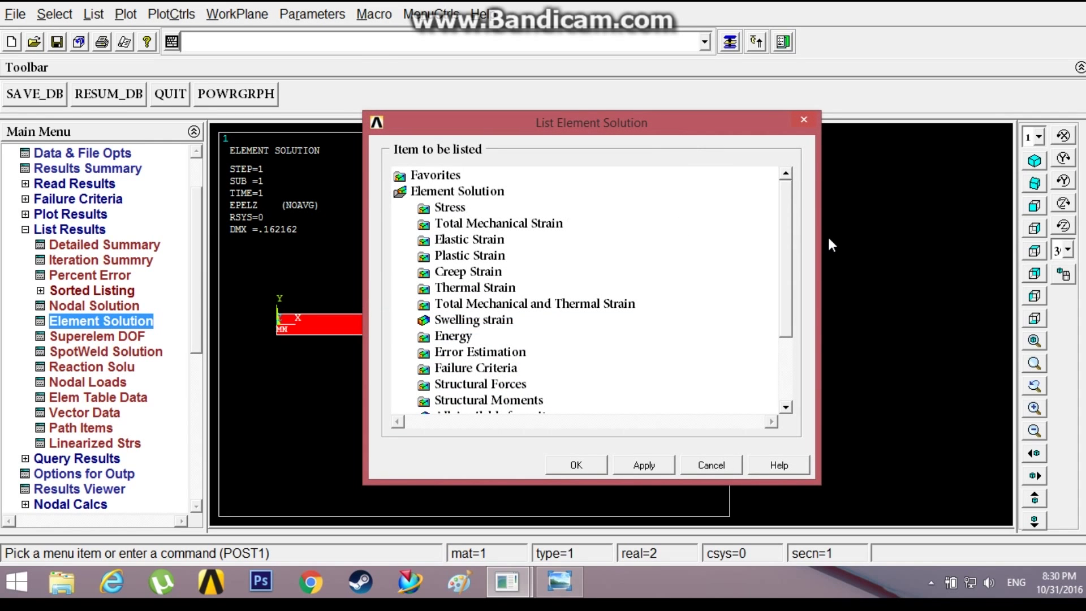
List element X-stresses (108.11 and -81.081), then close the listing.
double_click(449, 207)
left_click(521, 223)
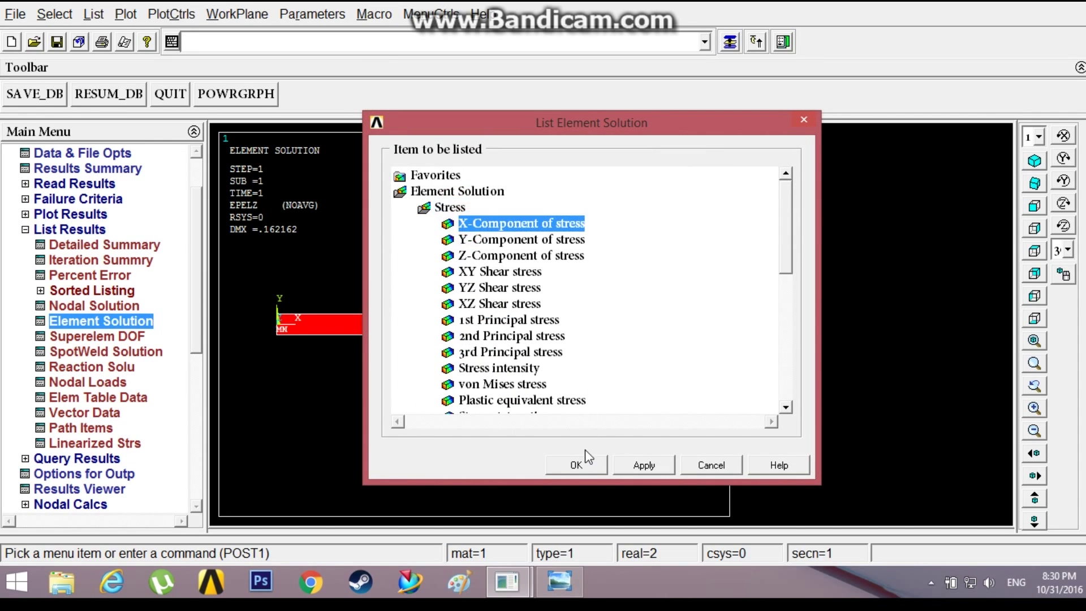
left_click(589, 466)
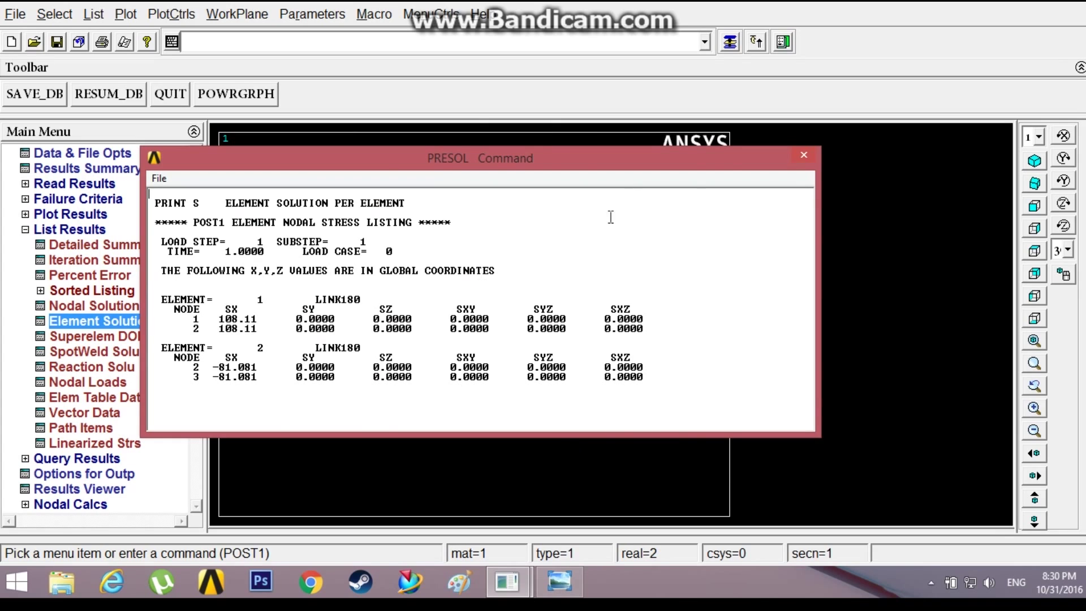
left_click(803, 157)
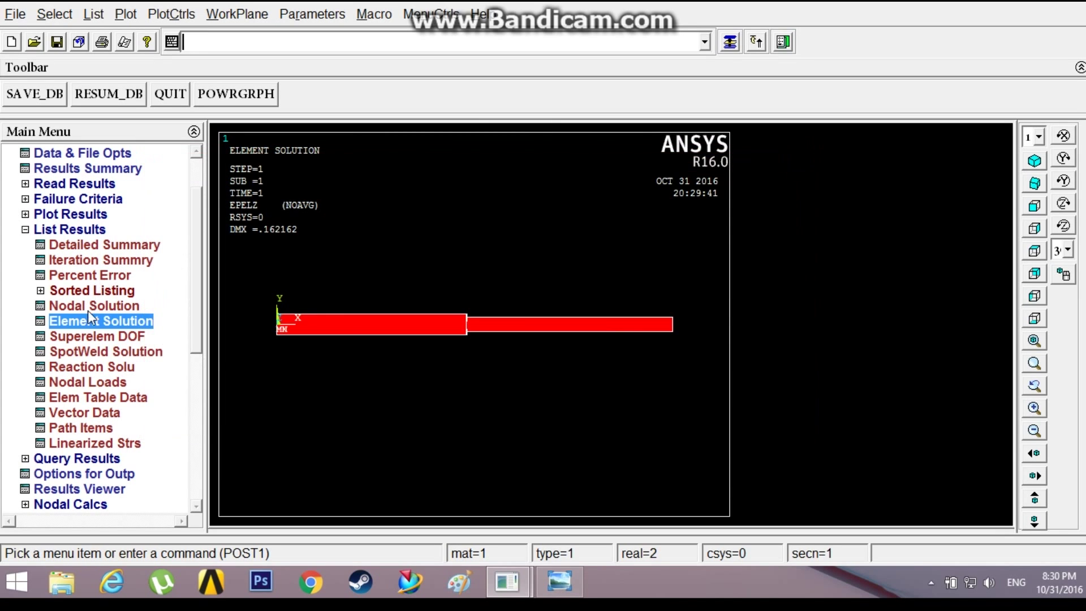
List element X elastic strains (0.54054E-03 and -0.40541E-03), then close the listing.
left_click(96, 321)
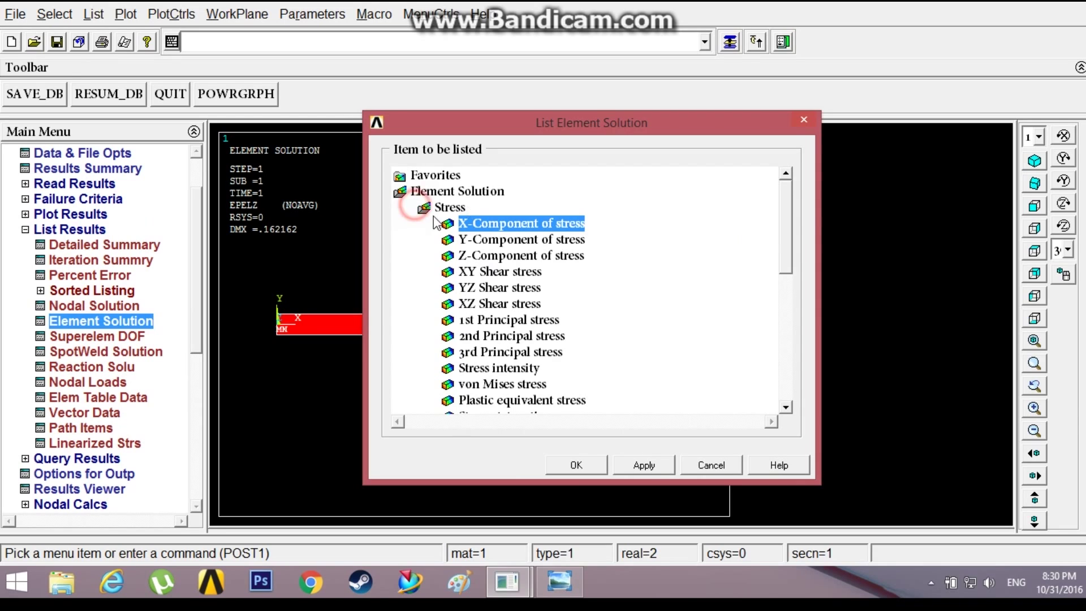
left_click(423, 208)
left_click(452, 240)
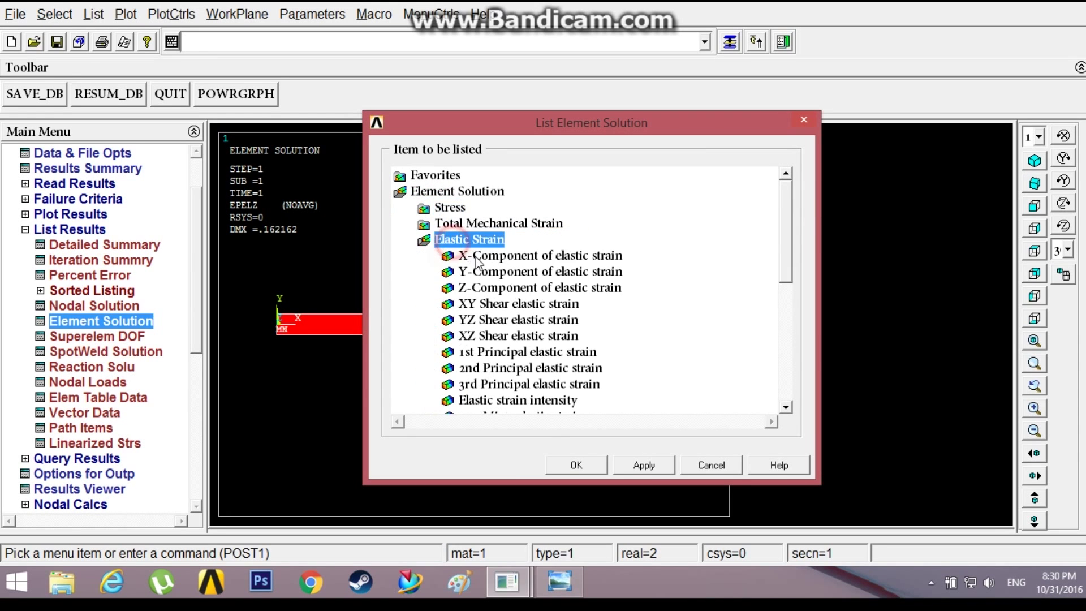
left_click(481, 255)
left_click(576, 466)
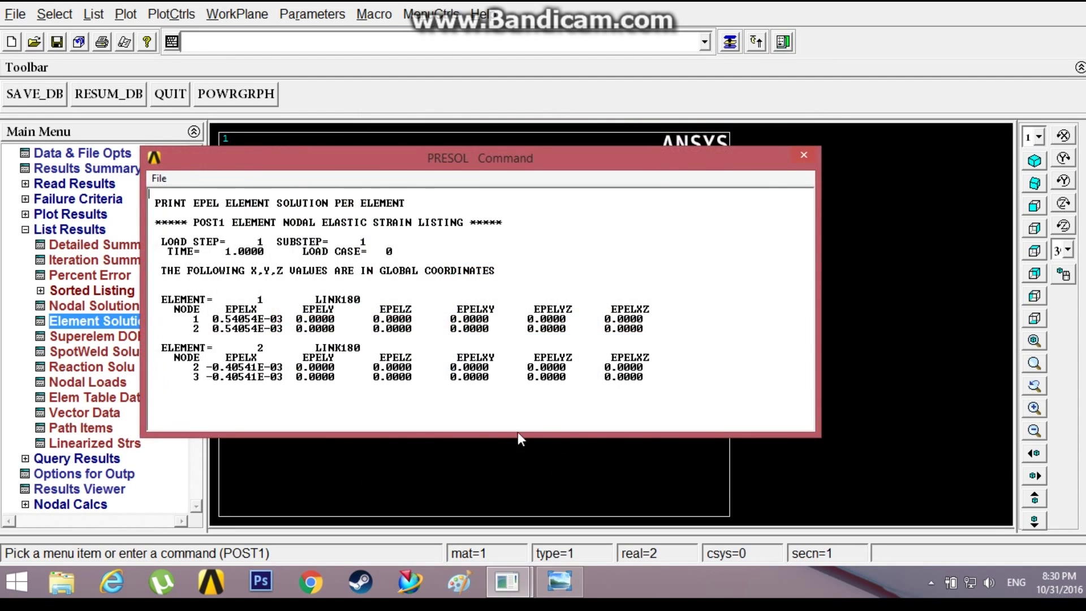
left_click(800, 153)
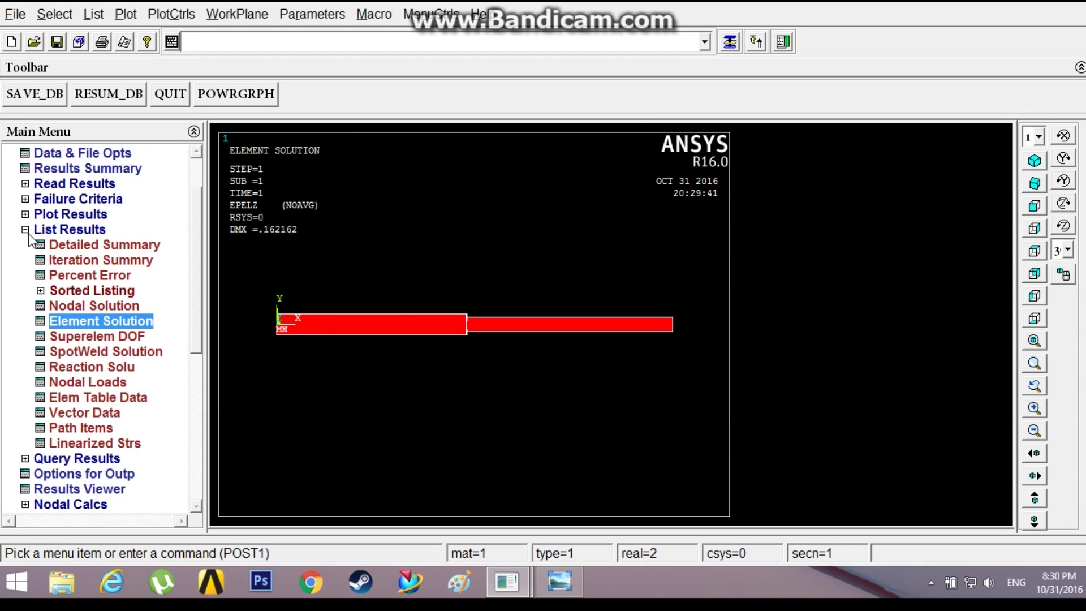
Re-plot the nodal UX contour, showing SMX 0.162162 with a 0 to 0.162162 legend.
left_click(41, 215)
left_click(66, 247)
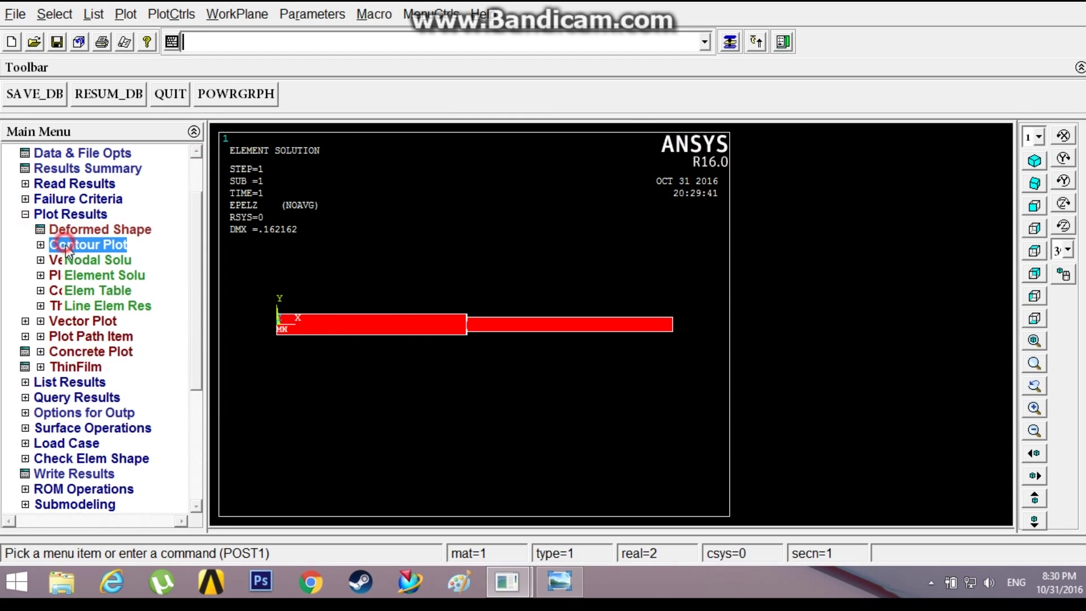
left_click(128, 260)
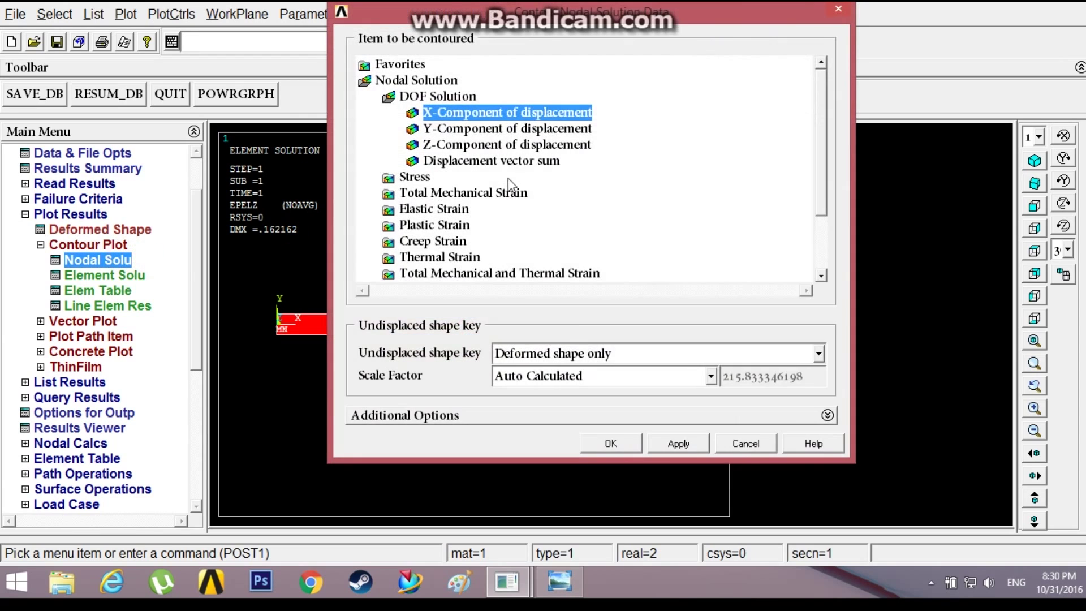
left_click(610, 443)
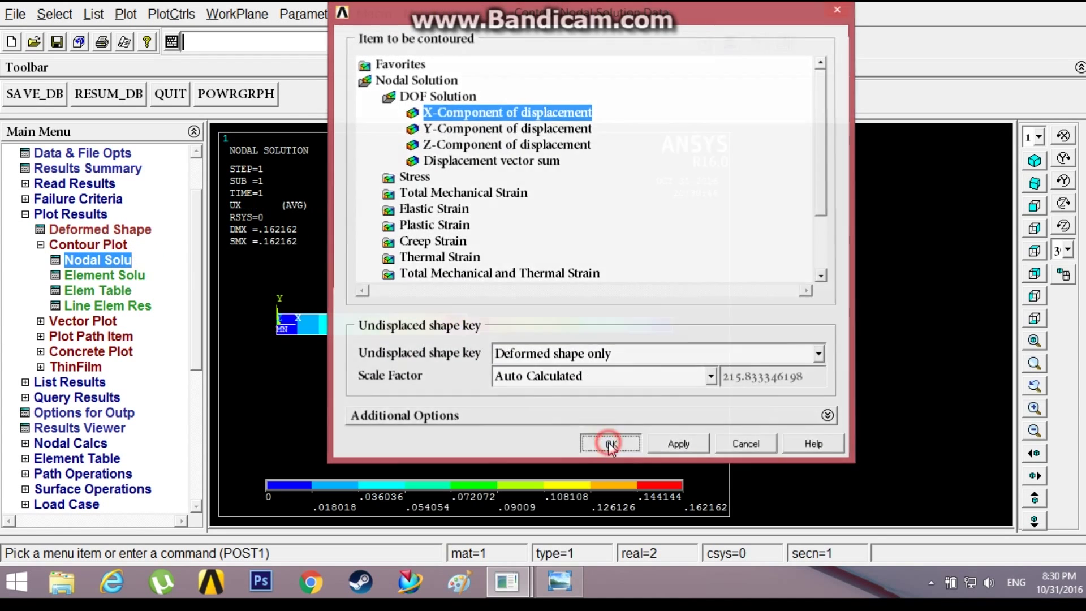